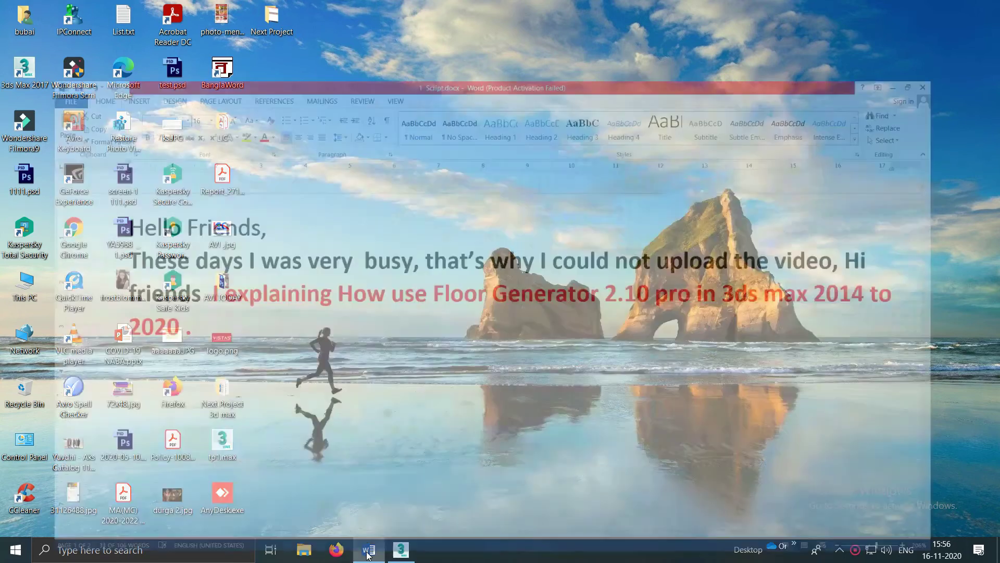
Minimize the Word script and switch to the empty 3ds Max scene with the Top viewport active
{"action": "left_click", "coordinate": [334, 331]}
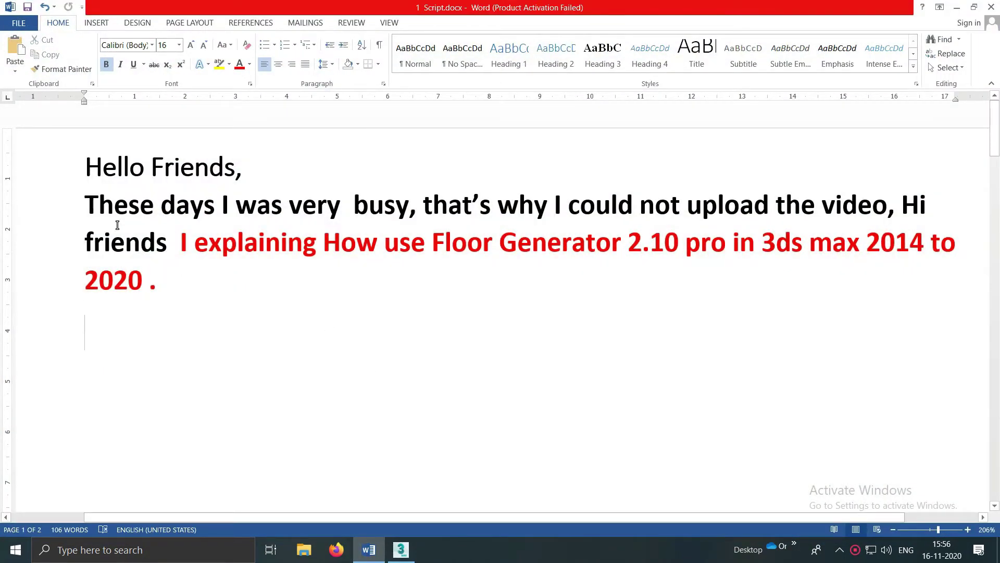
{"action": "left_click", "coordinate": [957, 9]}
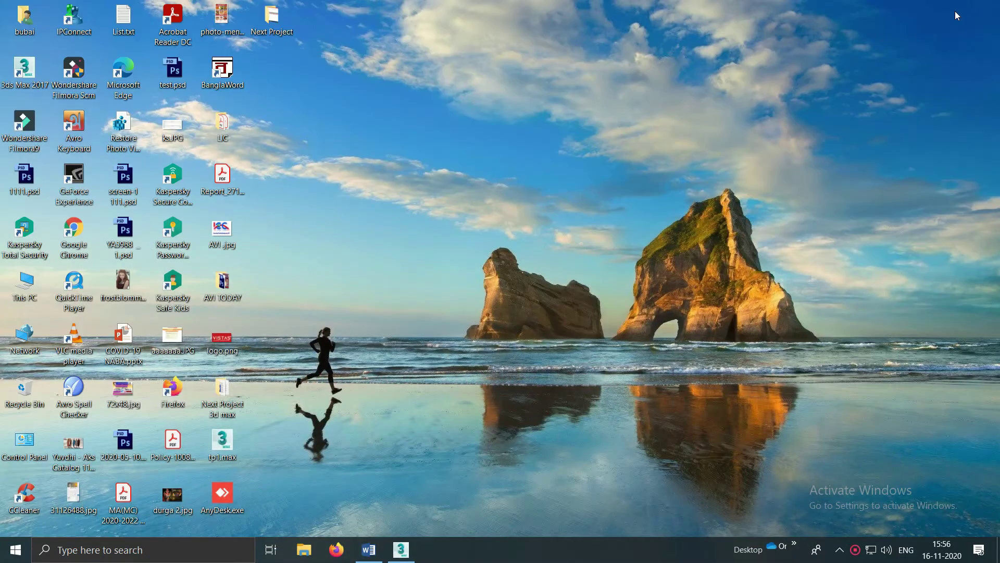
{"action": "left_click", "coordinate": [400, 550]}
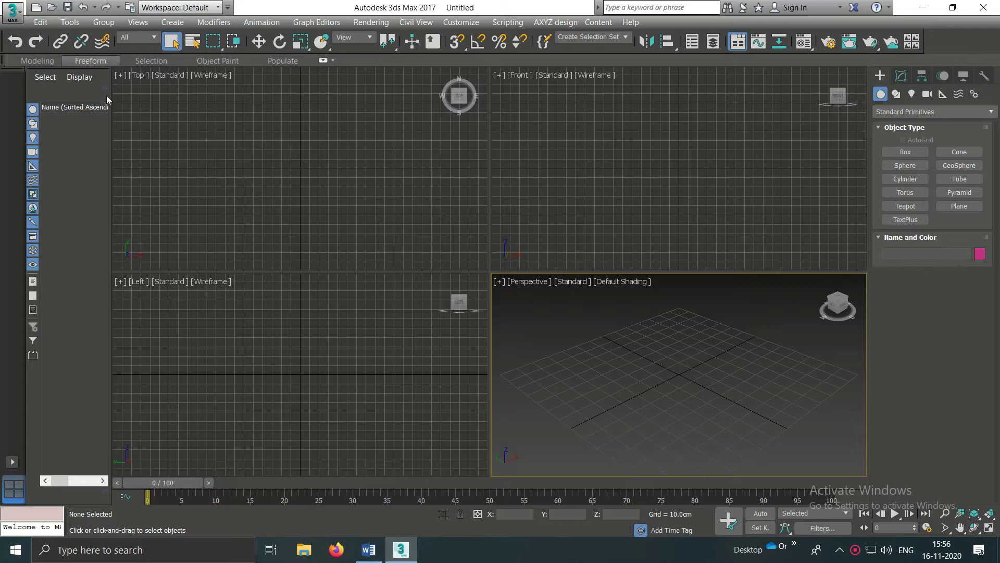
{"action": "left_click", "coordinate": [107, 89]}
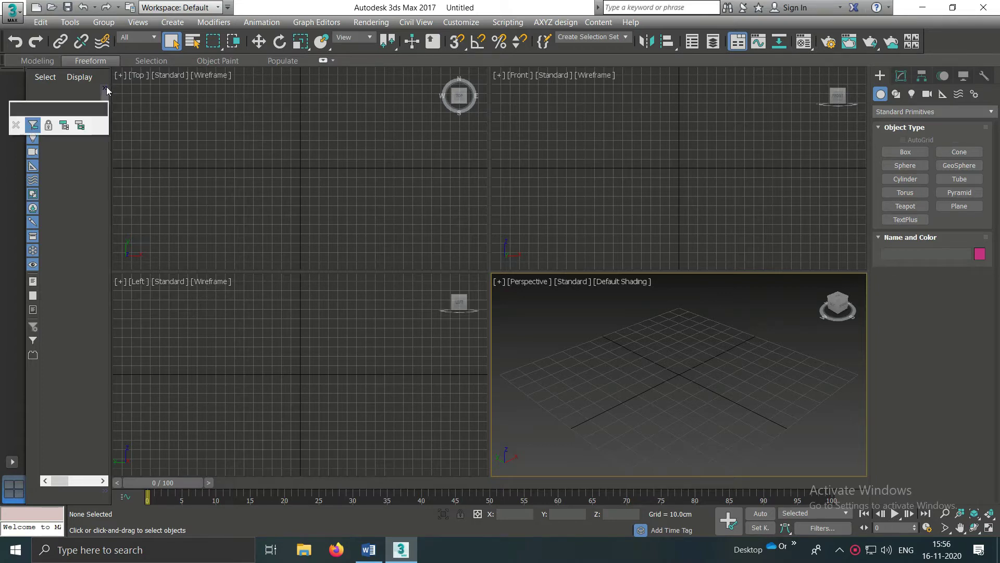
{"action": "left_click", "coordinate": [196, 224]}
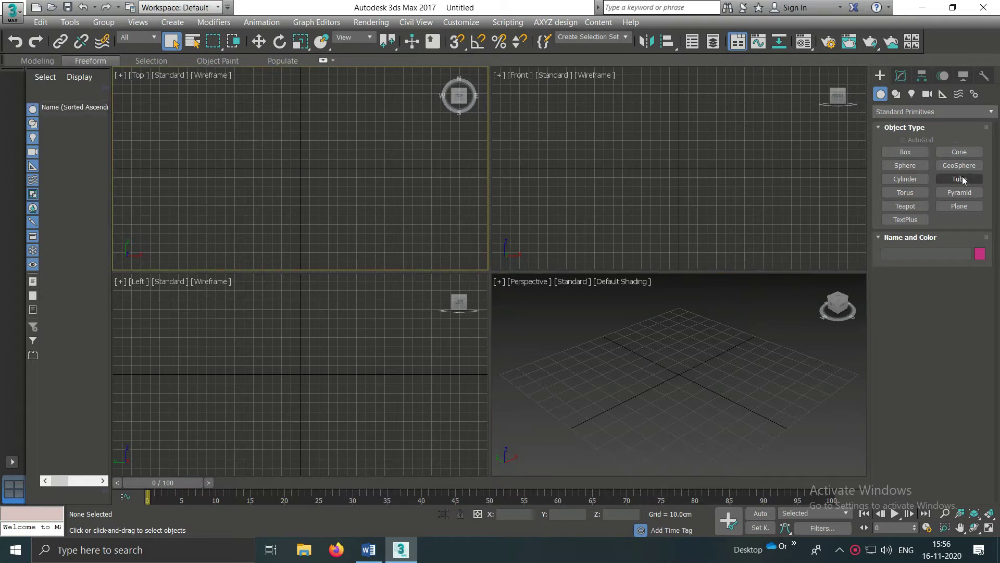
Draw a rectangle spline about 104 cm long and 123 cm wide around the centre of the Top viewport
{"action": "left_click", "coordinate": [896, 93]}
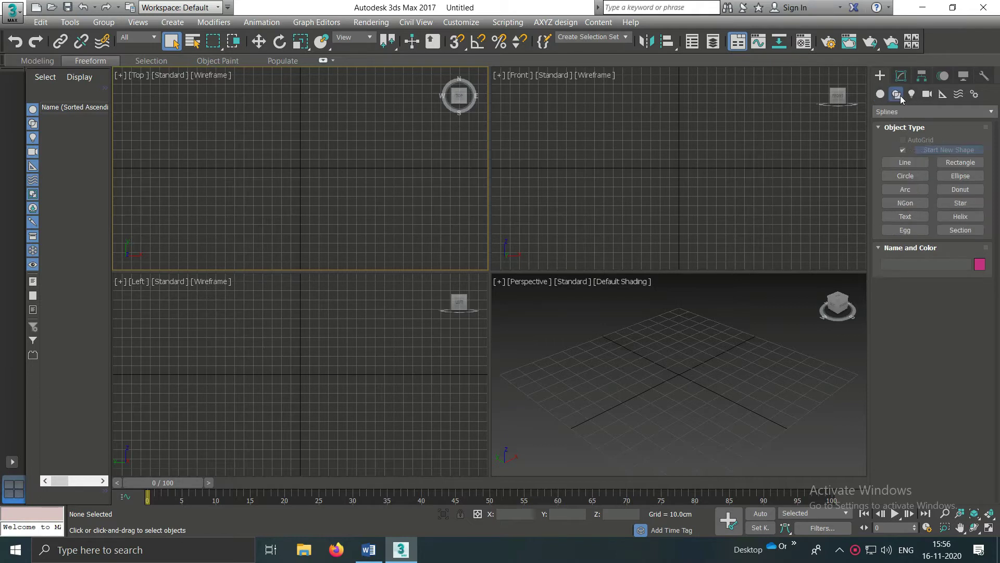
{"action": "left_click", "coordinate": [960, 162]}
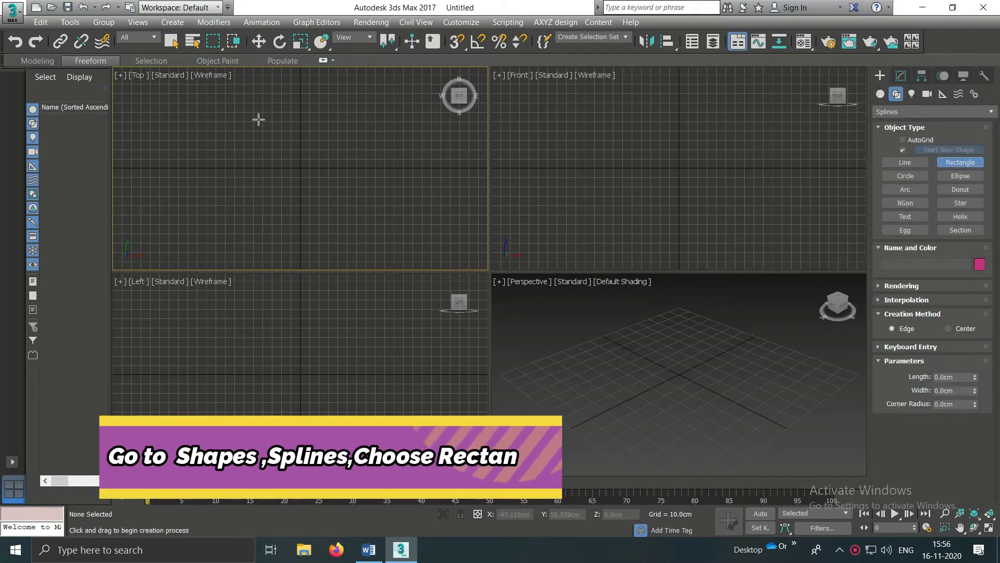
{"action": "left_click_drag", "start_coordinate": [246, 118], "coordinate": [364, 221]}
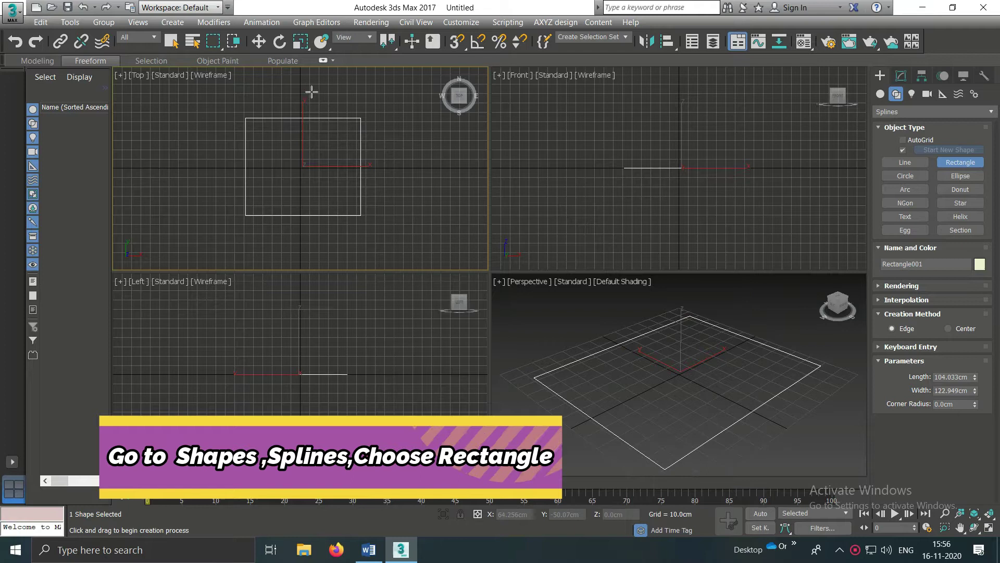
{"action": "key", "text": "w"}
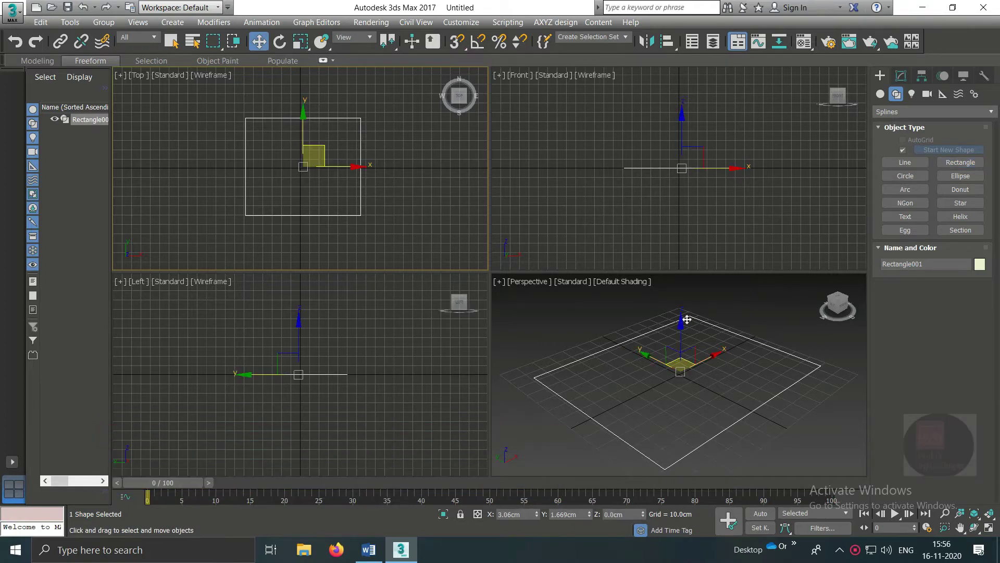
Apply the FloorGenerator modifier to the rectangle spline
{"action": "left_click", "coordinate": [602, 358]}
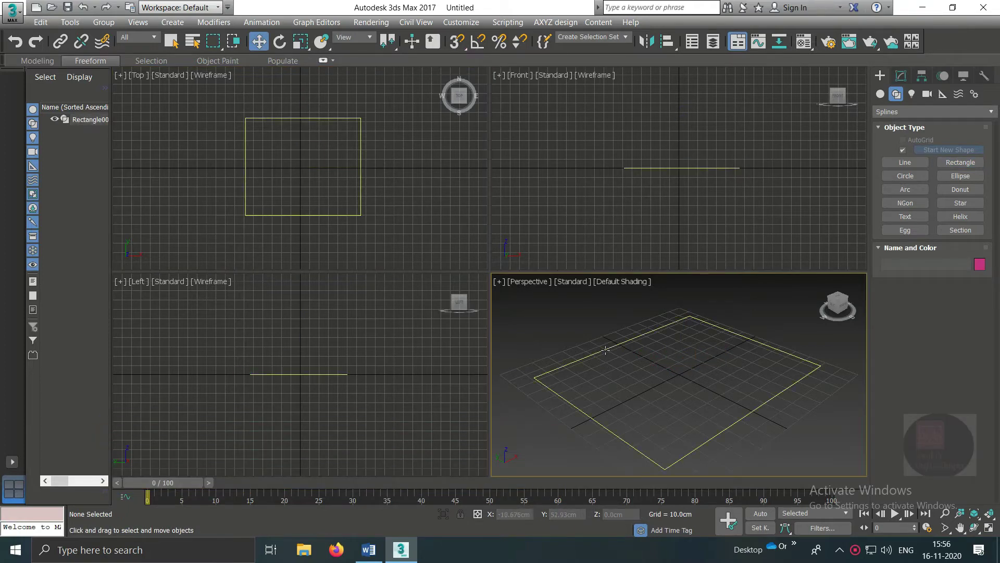
{"action": "left_click", "coordinate": [605, 350]}
{"action": "left_click", "coordinate": [901, 76]}
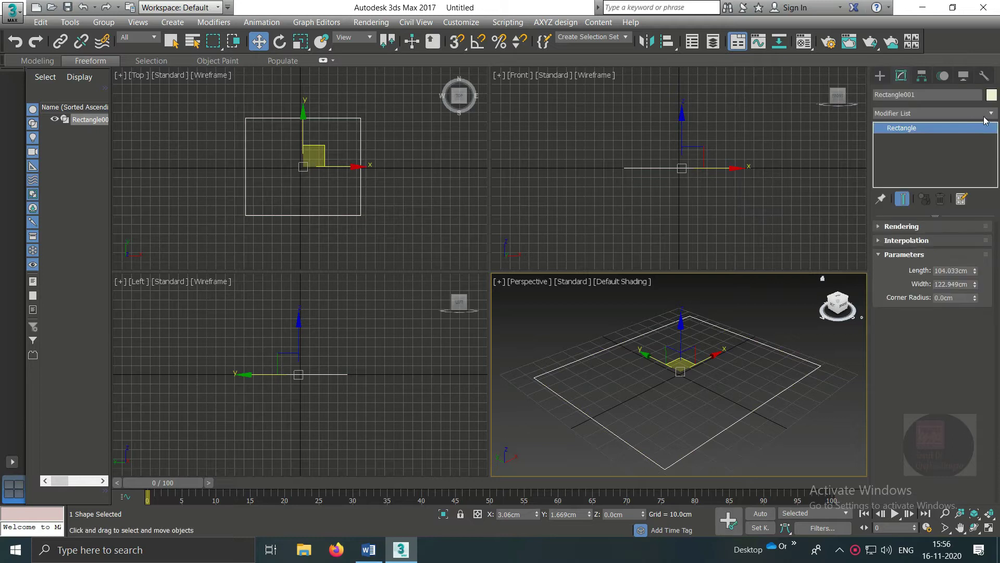
{"action": "left_click", "coordinate": [992, 116]}
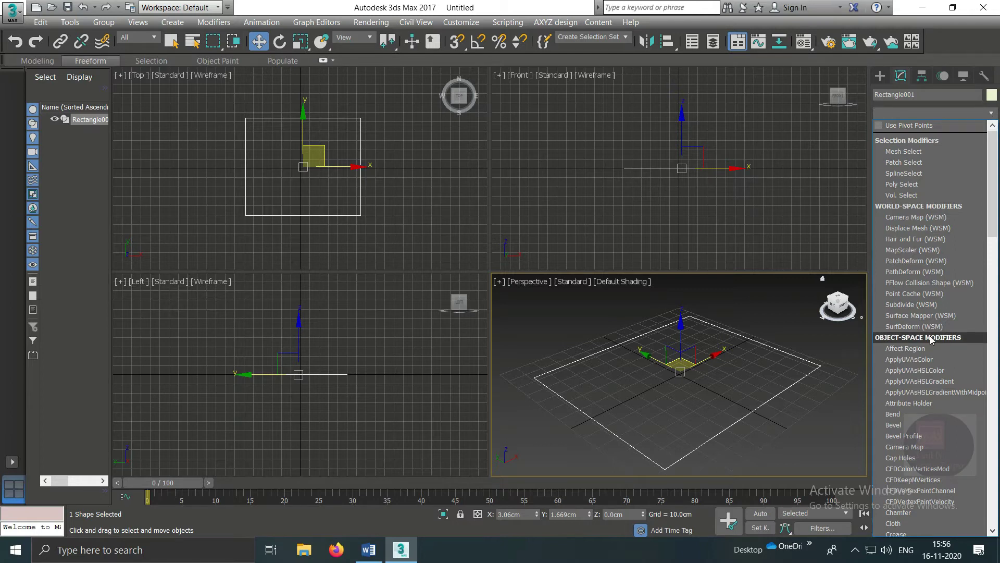
{"action": "key", "text": "f"}
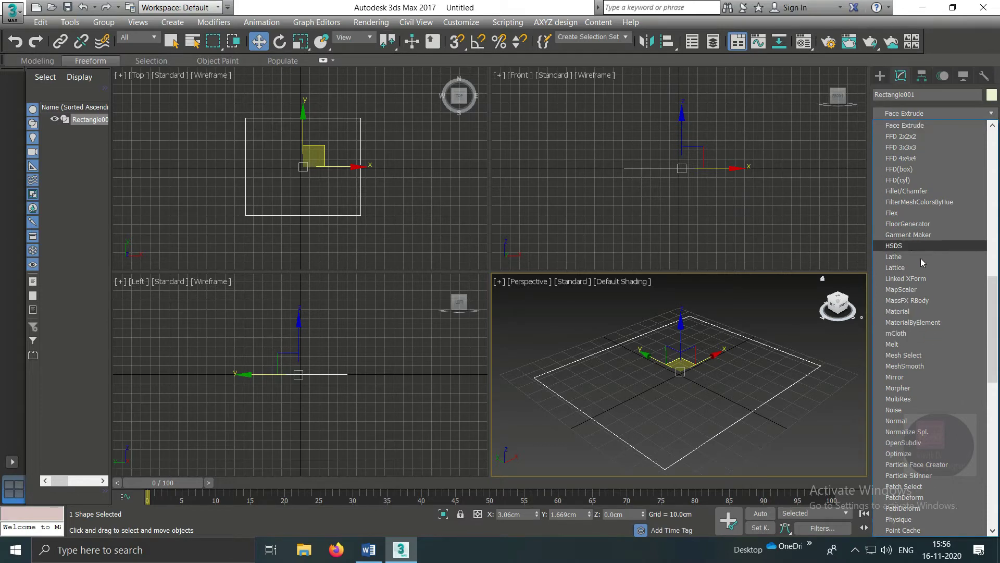
{"action": "left_click", "coordinate": [930, 224]}
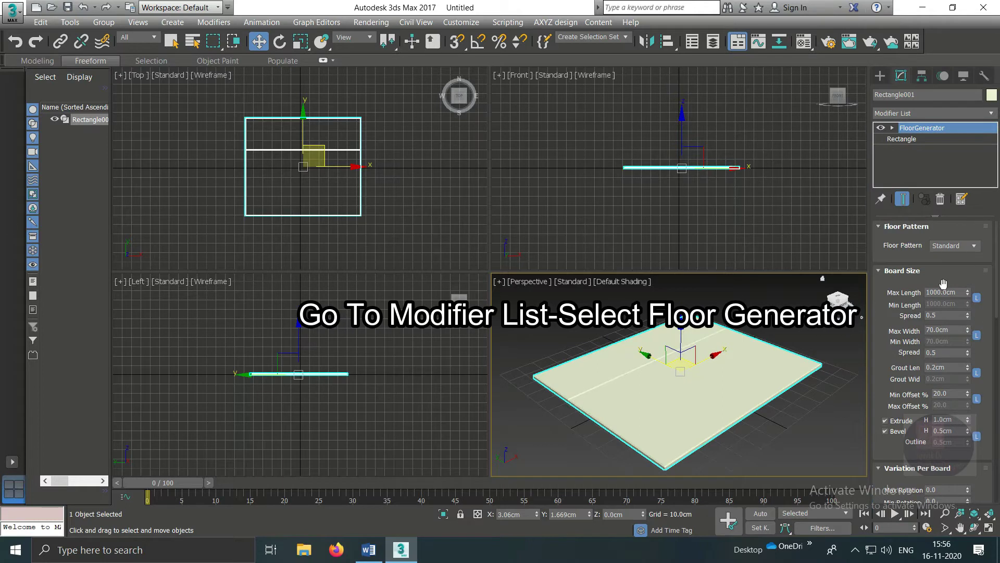
Set the floor boards' maximum length to 150 cm and maximum width to 45 cm
{"action": "double_click", "coordinate": [958, 292]}
{"action": "type", "text": "1"}
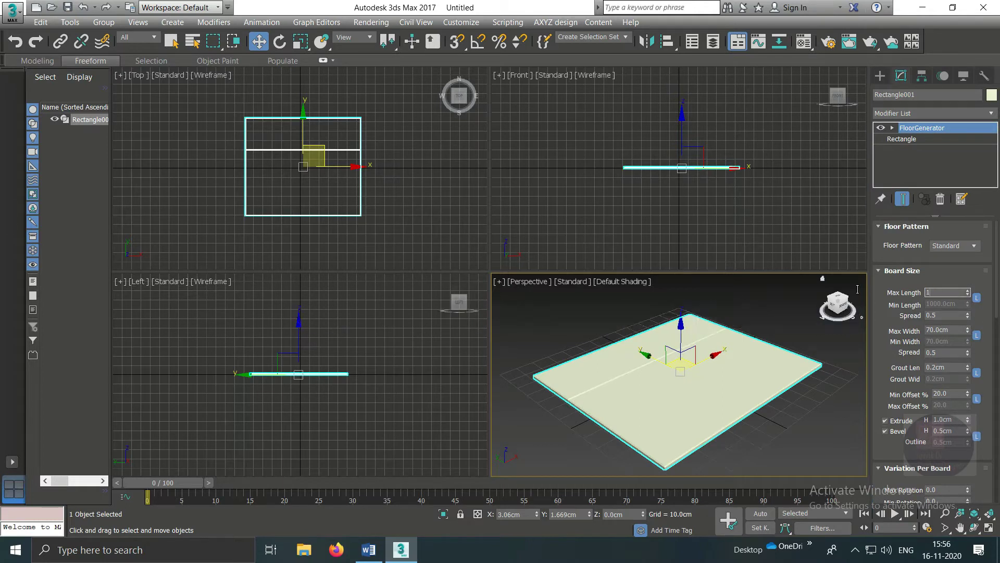
{"action": "type", "text": "50"}
{"action": "key", "text": "Return"}
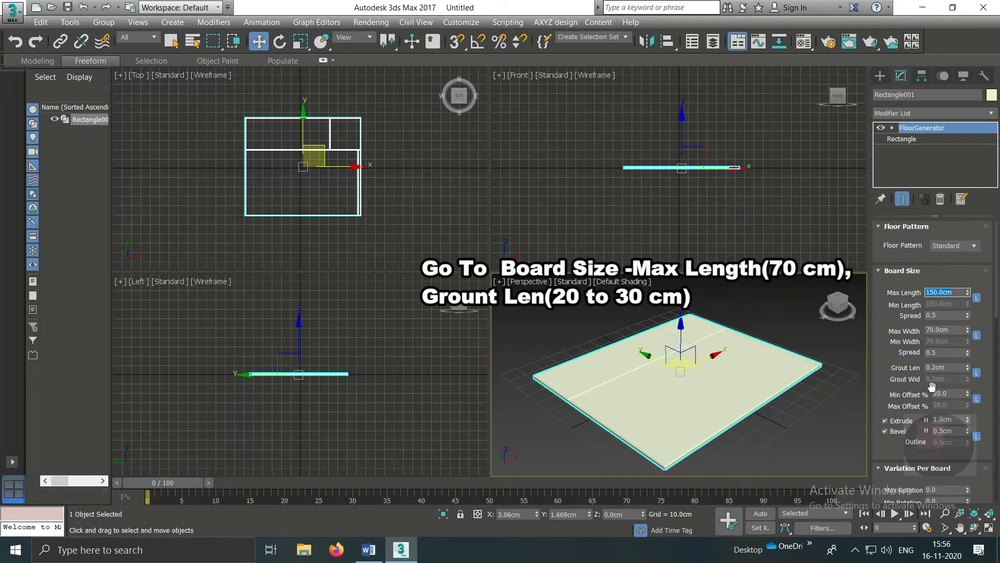
{"action": "double_click", "coordinate": [953, 330]}
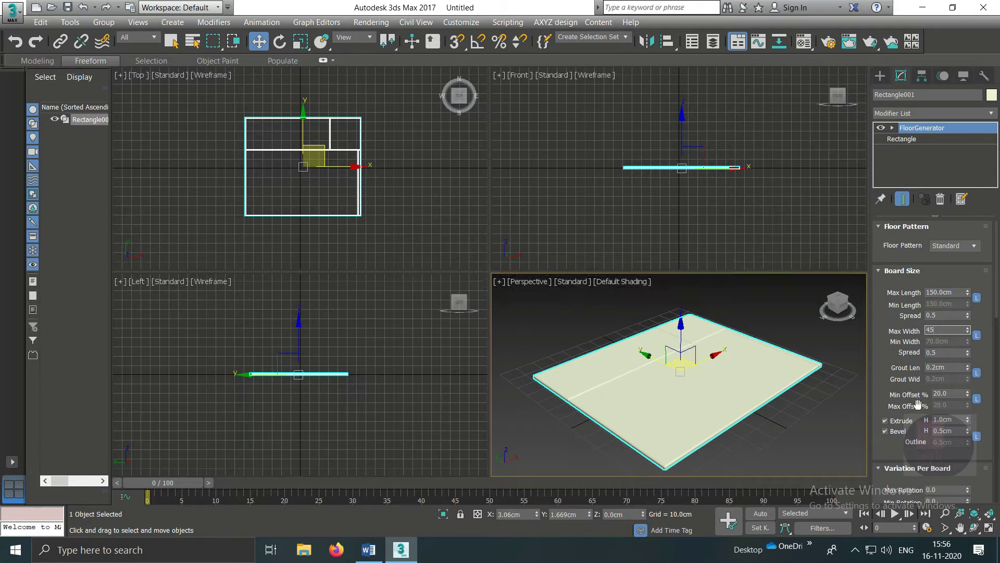
{"action": "key", "text": "Return"}
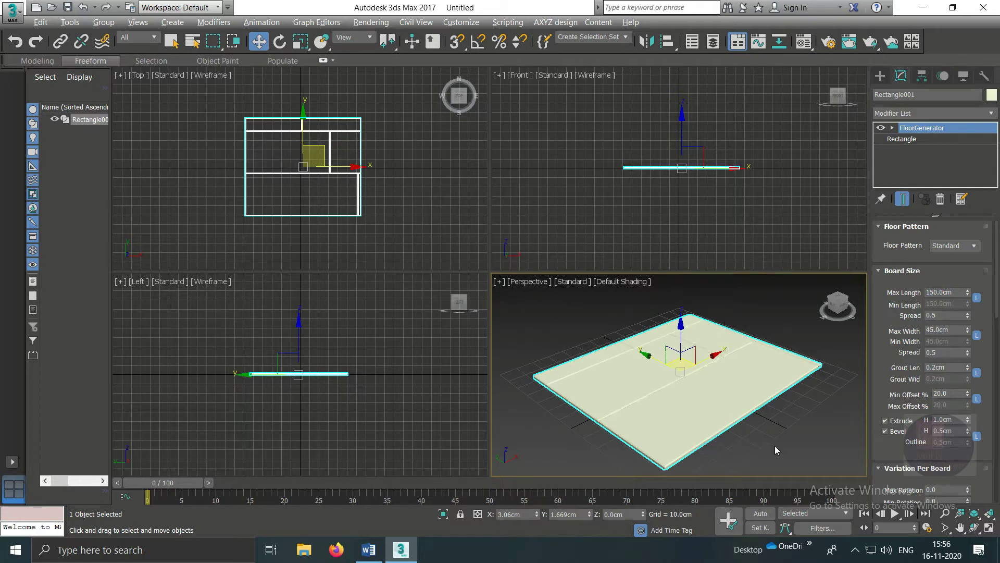
Set the floor boards' extrude height to 2 cm and bevel height to 1 cm
{"action": "key", "text": "alt+w"}
{"action": "middle_click_drag", "start_coordinate": [546, 364], "coordinate": [544, 366], "text": "alt"}
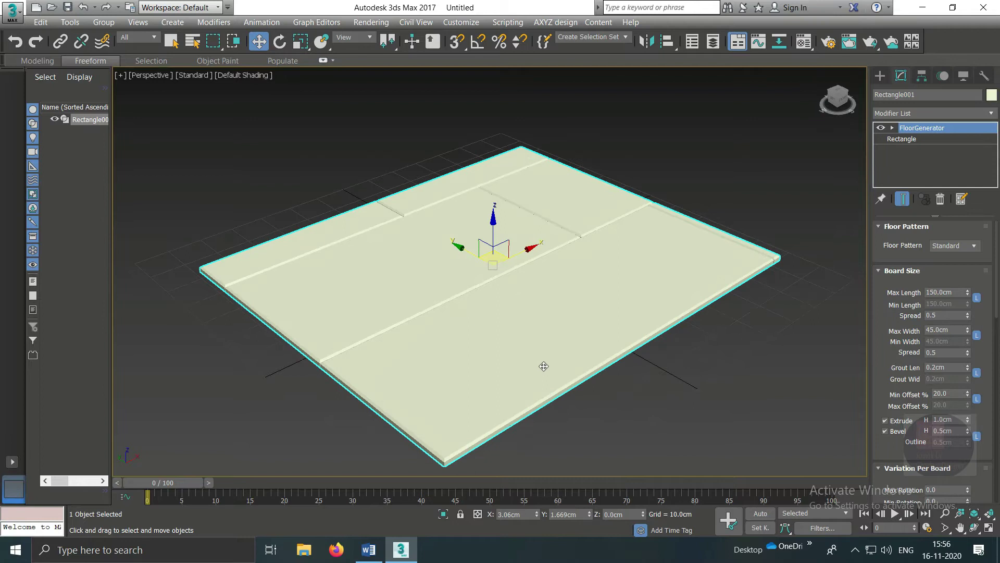
{"action": "left_click", "coordinate": [960, 420]}
{"action": "type", "text": "2"}
{"action": "key", "text": "Return"}
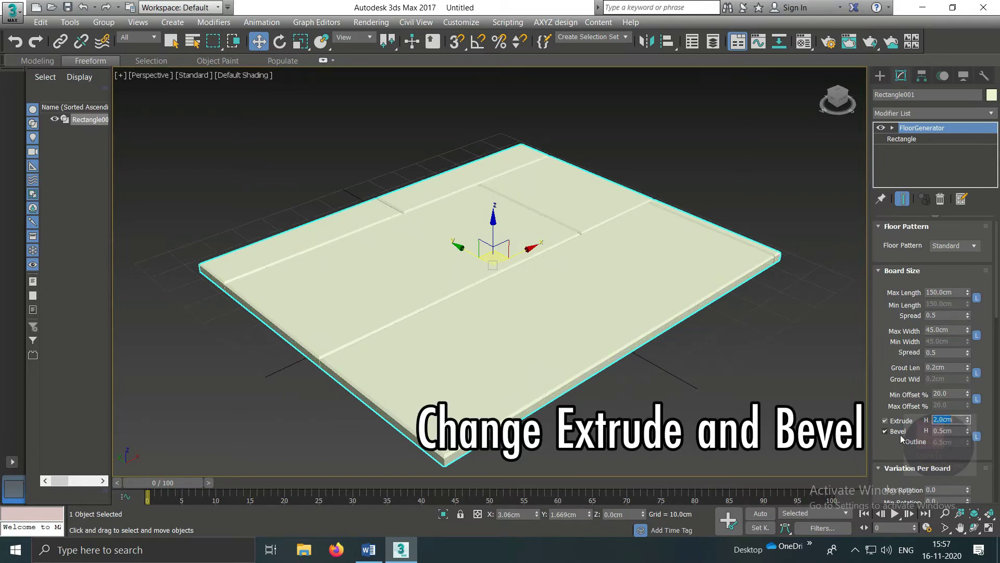
{"action": "key", "text": "Tab"}
{"action": "type", "text": "1.0"}
{"action": "key", "text": "Return"}
Reduce the floor pattern's general scale to 40% and inspect the smaller boards up close in the Perspective view
{"action": "scroll", "coordinate": [880, 417], "scroll_direction": "down", "scroll_amount": 5}
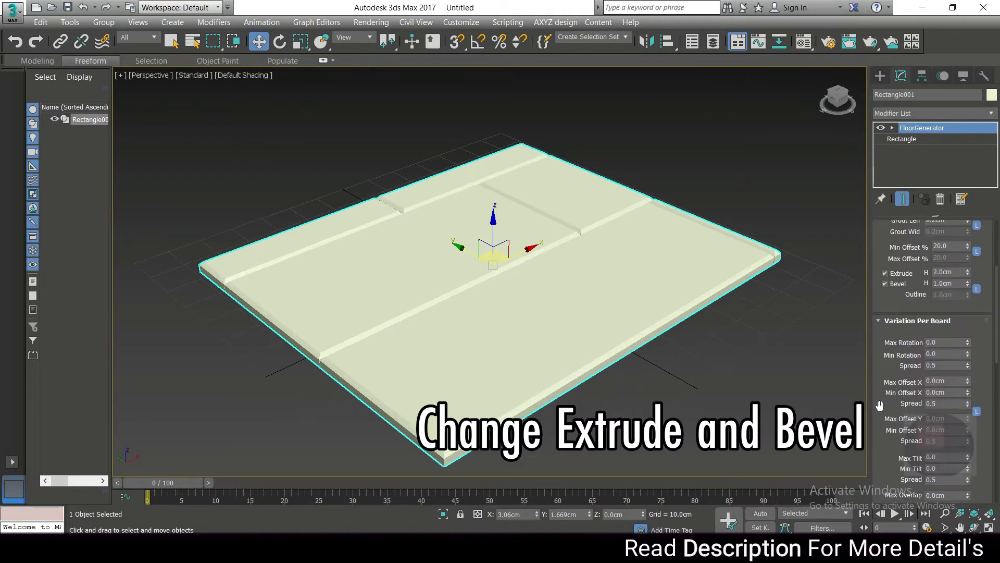
{"action": "scroll", "coordinate": [879, 405], "scroll_direction": "down", "scroll_amount": 6}
{"action": "left_click_drag", "start_coordinate": [887, 357], "coordinate": [874, 419]}
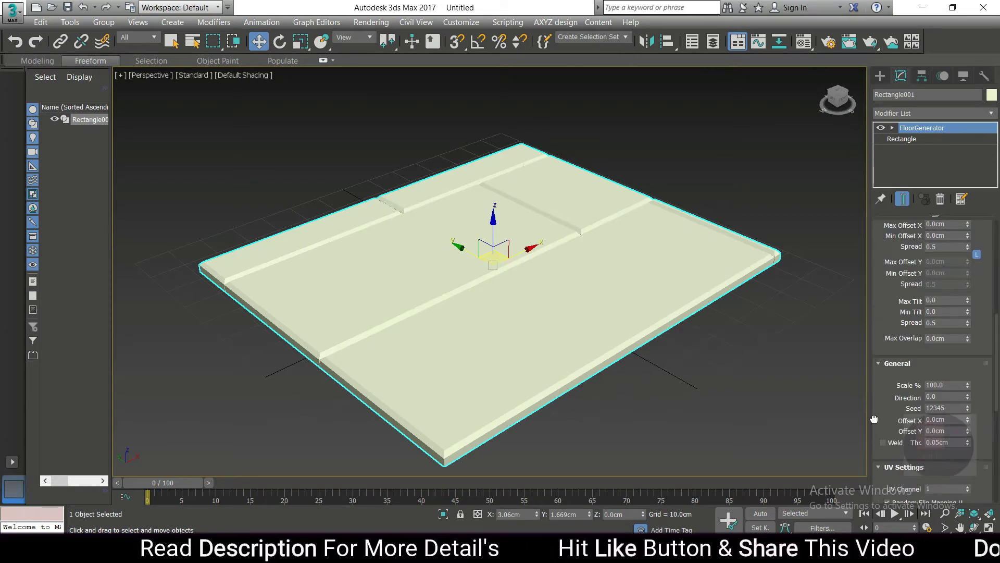
{"action": "left_click_drag", "start_coordinate": [967, 384], "coordinate": [969, 417]}
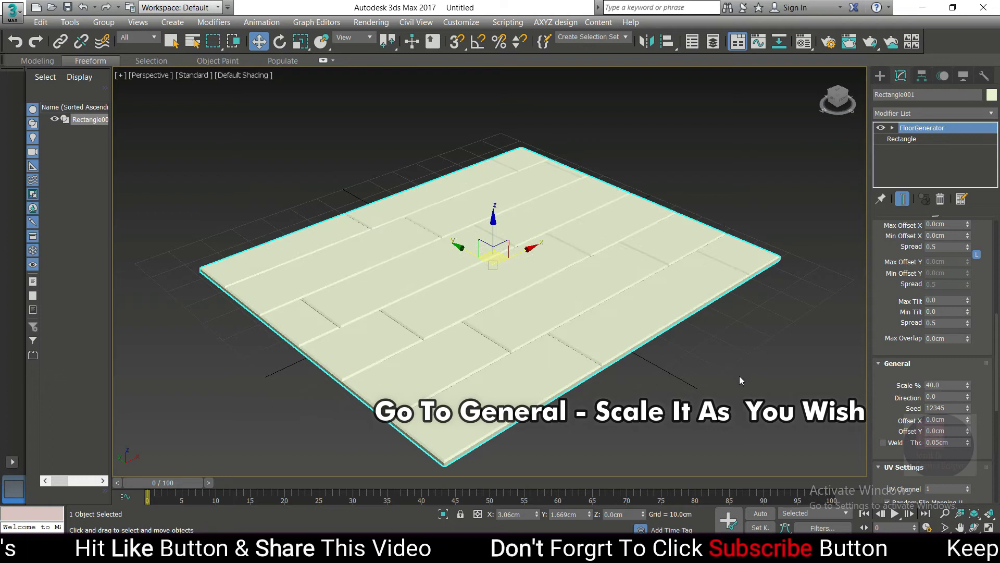
{"action": "middle_click_drag", "start_coordinate": [716, 400], "coordinate": [773, 384], "text": "alt"}
{"action": "scroll", "coordinate": [642, 321], "scroll_direction": "up", "scroll_amount": 2}
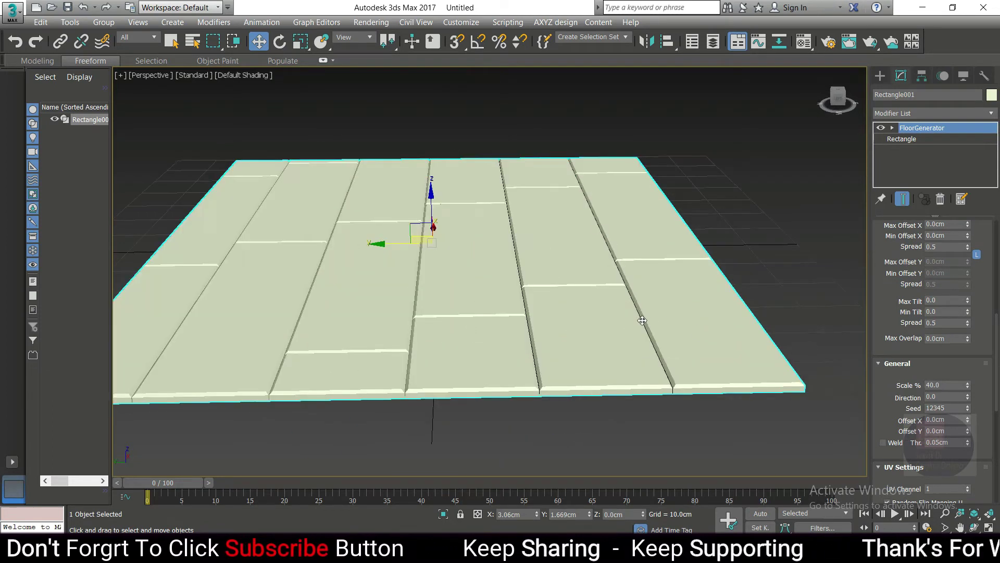
{"action": "key", "text": "alt+w"}
Increase the length of the floor's base rectangle to about 170.6 cm, beneath the FloorGenerator modifier
{"action": "left_click", "coordinate": [408, 188]}
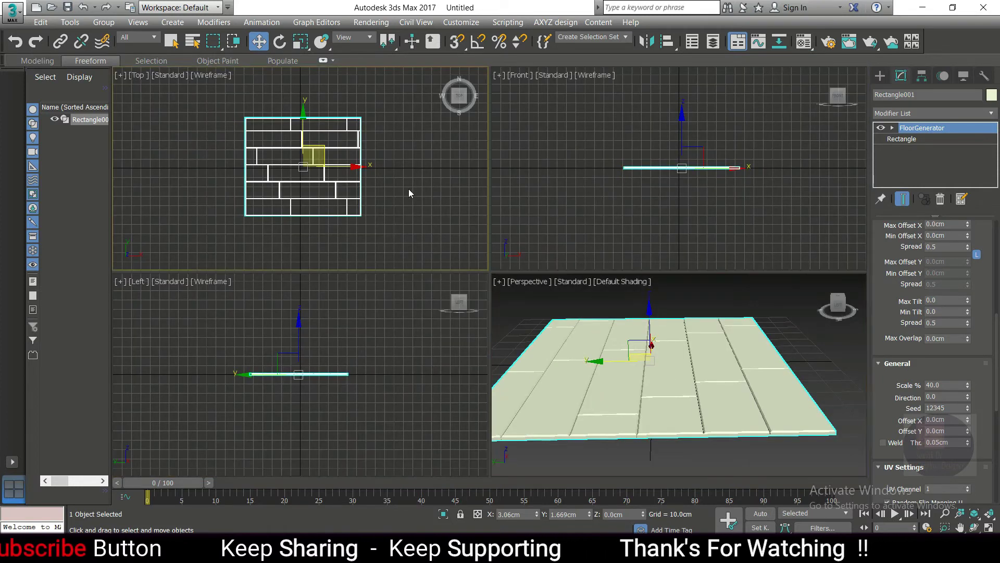
{"action": "left_click", "coordinate": [347, 177]}
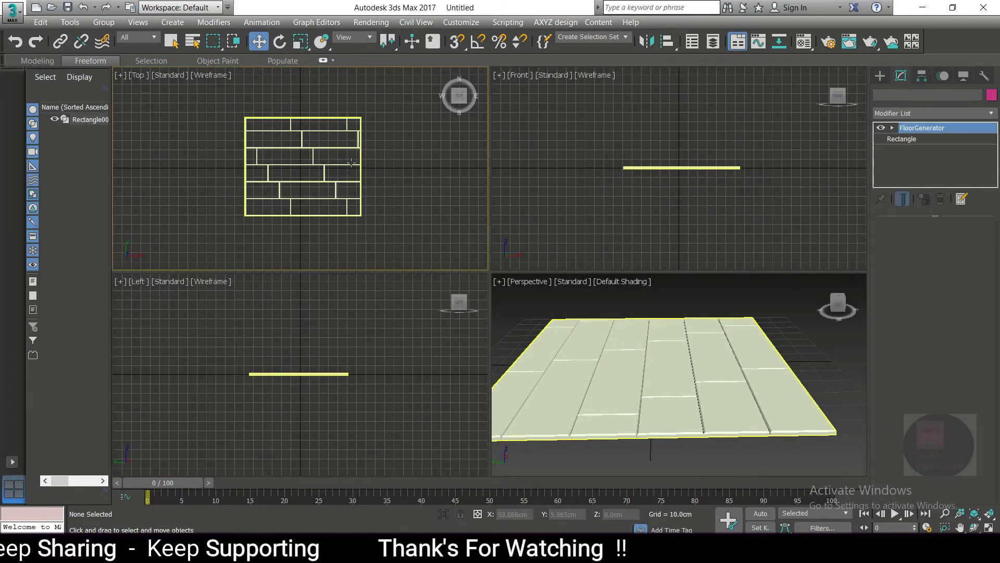
{"action": "scroll", "coordinate": [745, 374], "scroll_direction": "up", "scroll_amount": 3}
{"action": "middle_click_drag", "start_coordinate": [745, 380], "coordinate": [837, 400]}
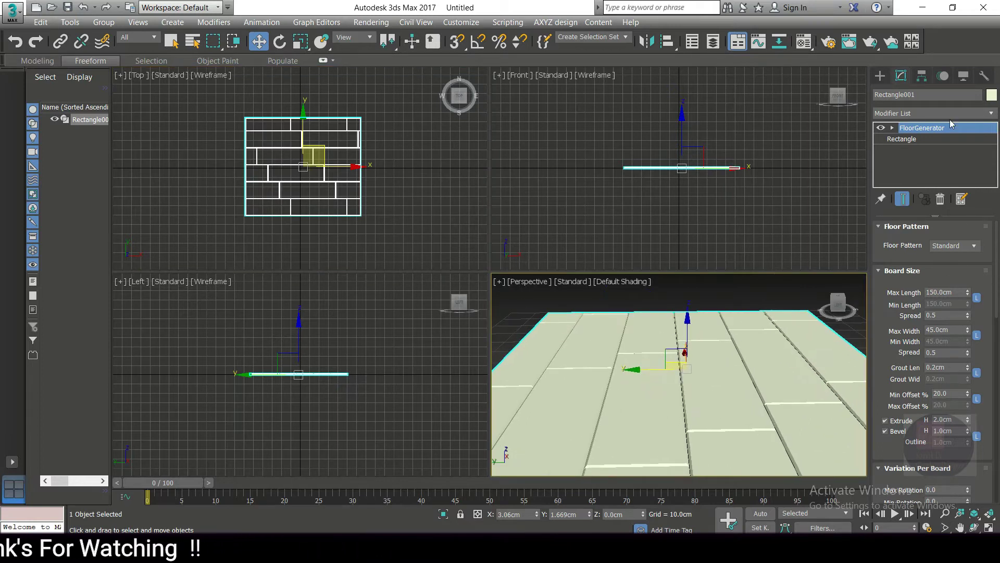
{"action": "left_click", "coordinate": [896, 138]}
{"action": "left_click_drag", "start_coordinate": [975, 269], "coordinate": [13, 237]}
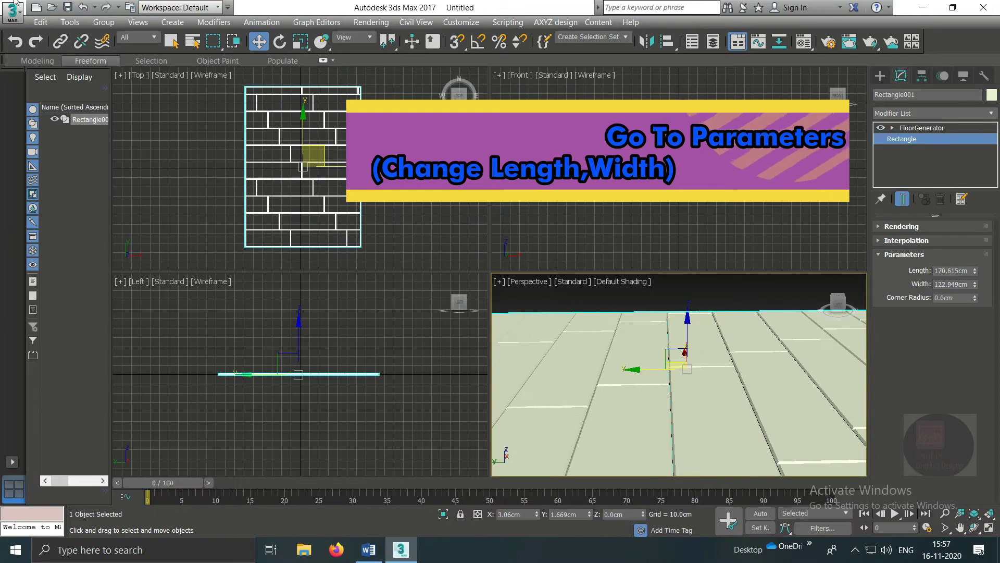
{"action": "scroll", "coordinate": [727, 366], "scroll_direction": "down", "scroll_amount": 3}
{"action": "middle_click_drag", "start_coordinate": [728, 367], "coordinate": [795, 480]}
{"action": "scroll", "coordinate": [756, 409], "scroll_direction": "up", "scroll_amount": 3}
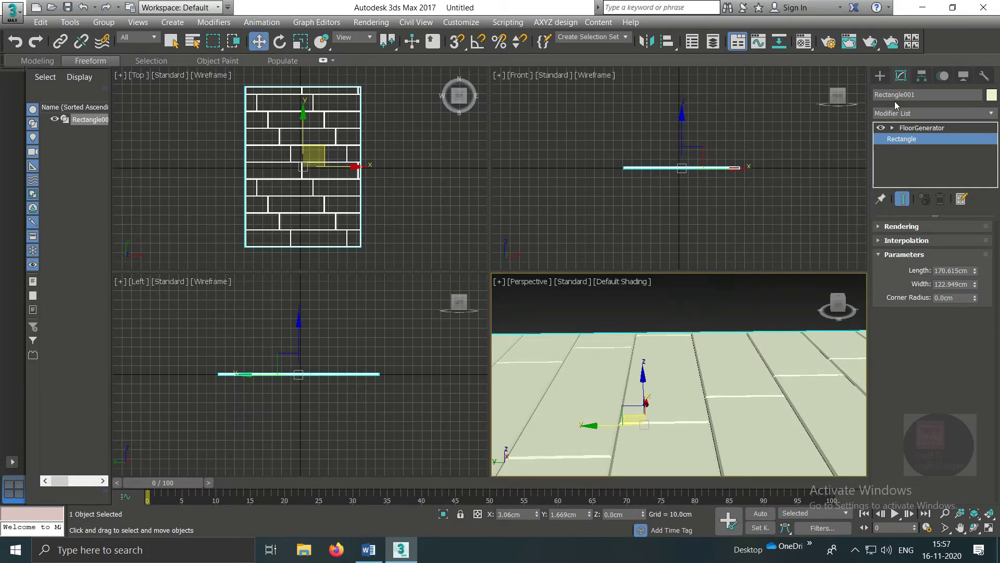
With 3D snapping on, draw a C-Ext wall around the floor with 130, 170 and 130 cm sides, 30 cm high and 10 cm thick
{"action": "left_click", "coordinate": [879, 76]}
{"action": "left_click", "coordinate": [885, 112]}
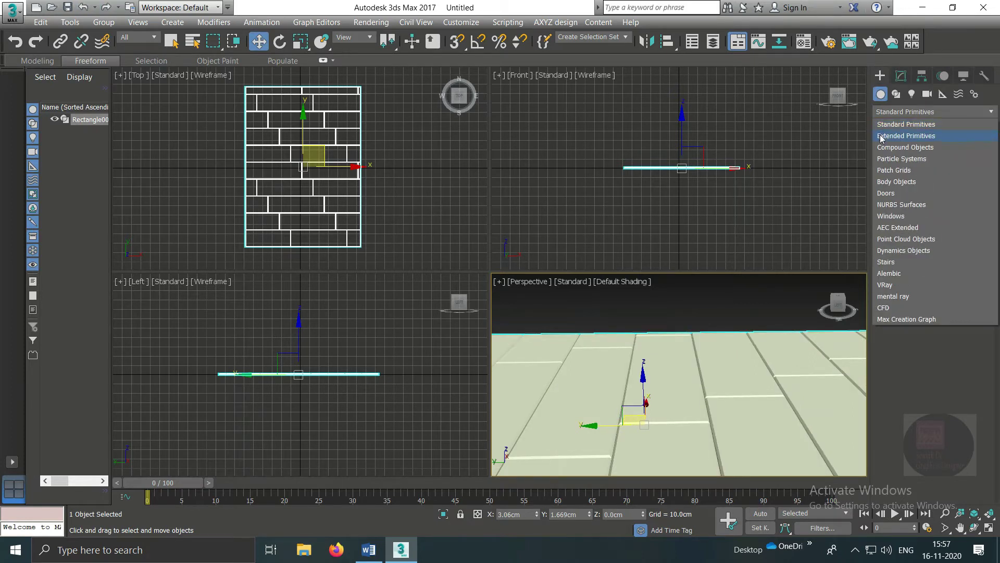
{"action": "left_click", "coordinate": [881, 136]}
{"action": "left_click", "coordinate": [964, 209]}
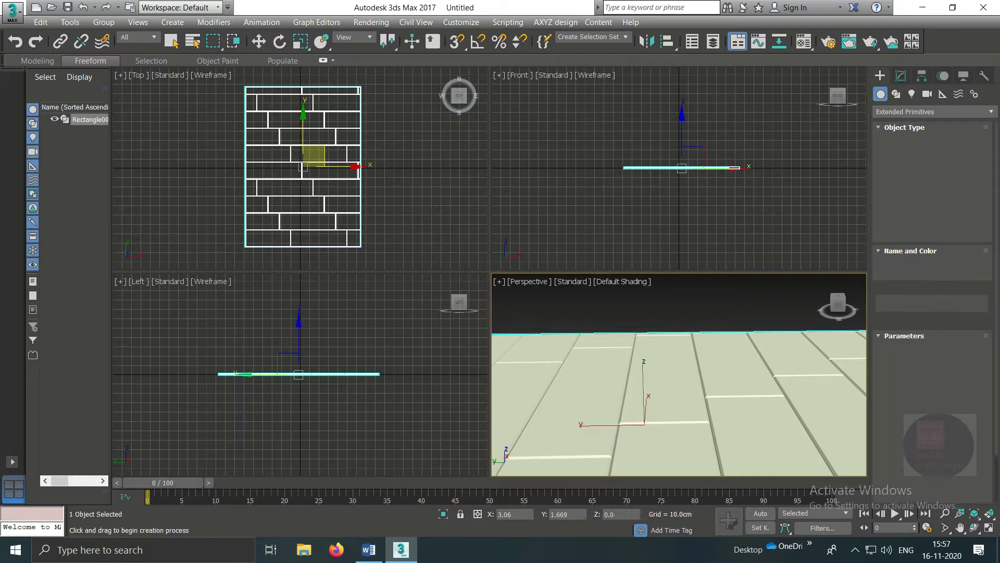
{"action": "left_click", "coordinate": [457, 42]}
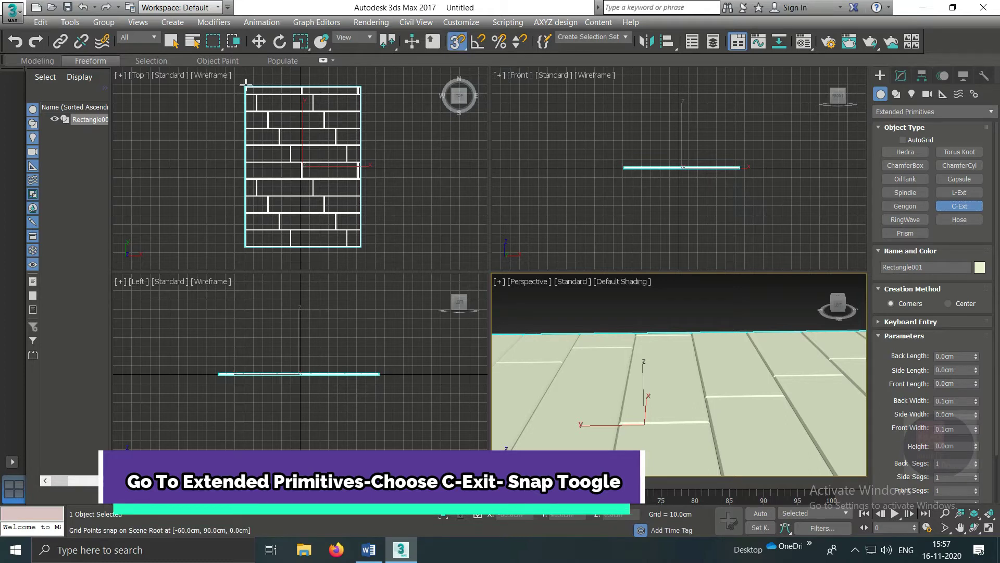
{"action": "left_click_drag", "start_coordinate": [246, 86], "coordinate": [362, 247]}
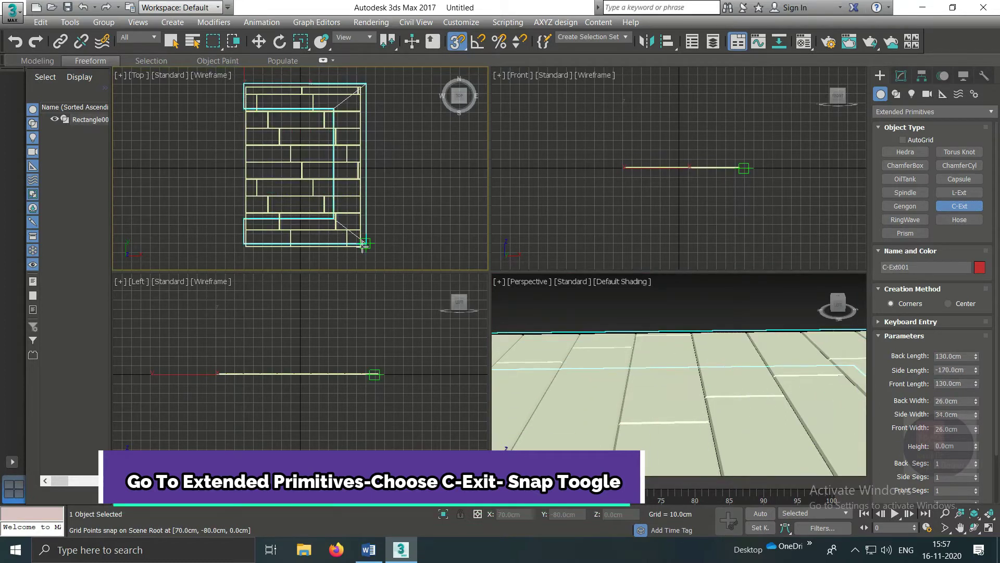
{"action": "left_click", "coordinate": [368, 215]}
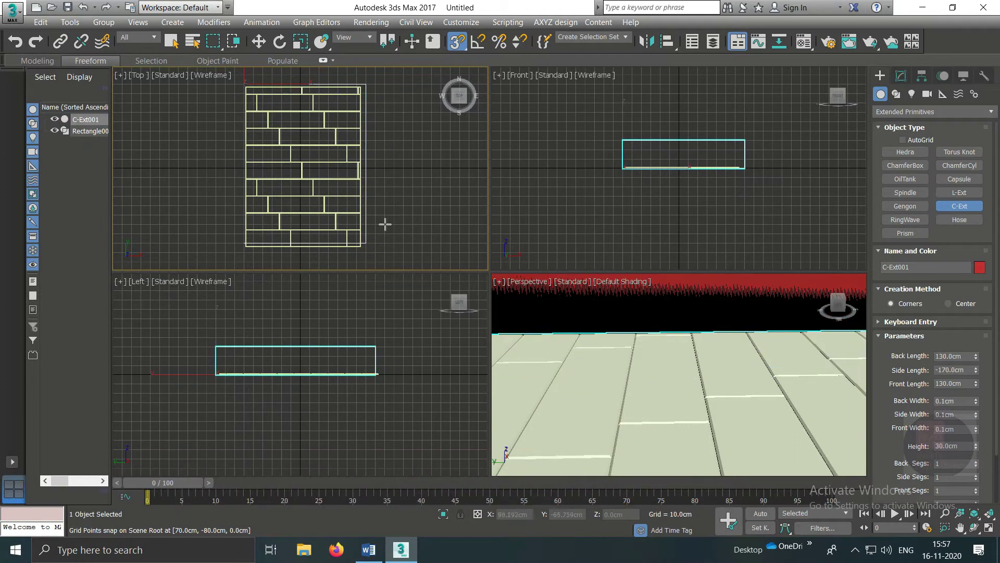
{"action": "left_click", "coordinate": [345, 206]}
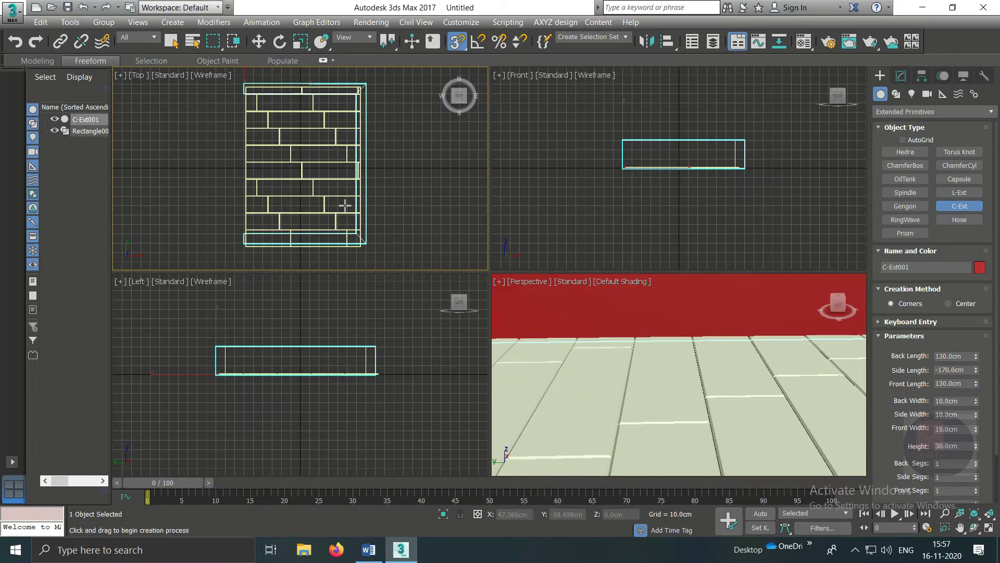
With 3D snapping on, draw a standard-primitive Plane across the walled floor area in the Top view
{"action": "left_click", "coordinate": [259, 41]}
{"action": "left_click", "coordinate": [412, 207]}
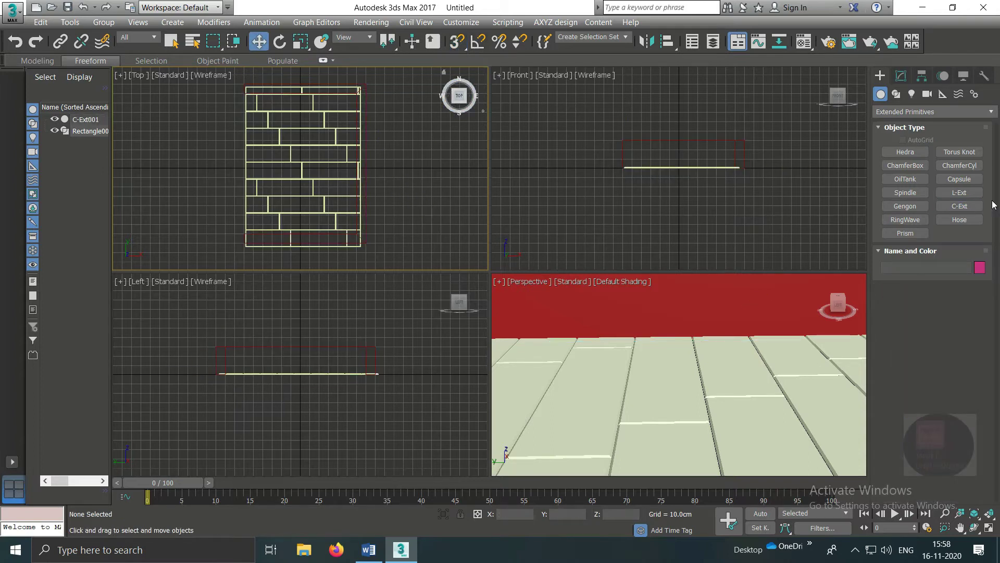
{"action": "left_click", "coordinate": [882, 115]}
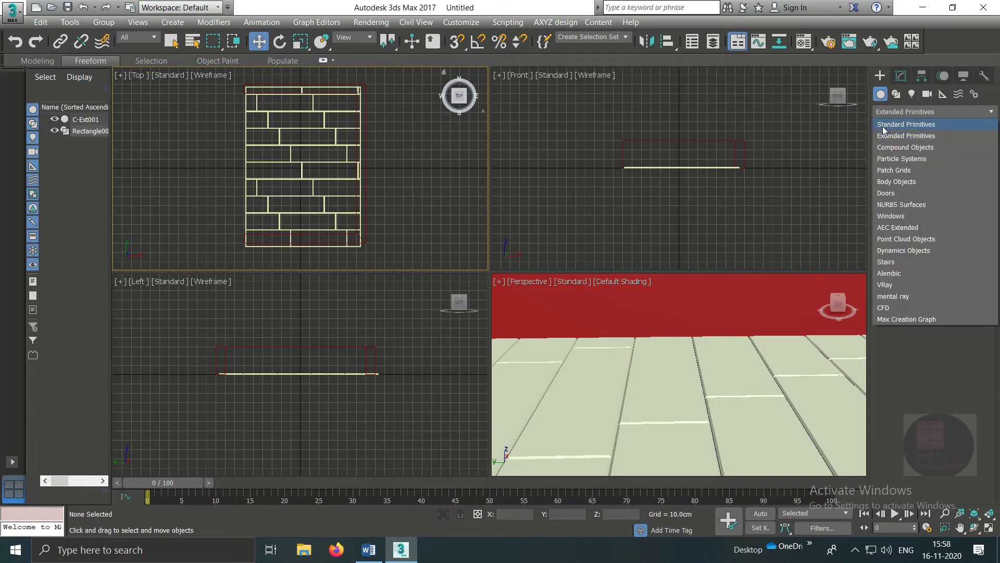
{"action": "left_click", "coordinate": [902, 122]}
{"action": "left_click", "coordinate": [959, 207]}
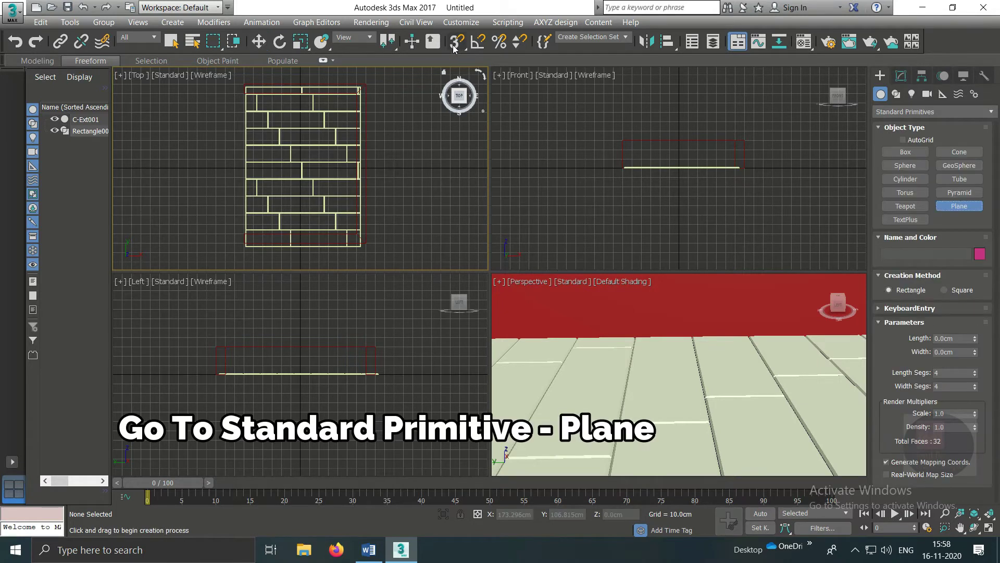
{"action": "left_click", "coordinate": [454, 44]}
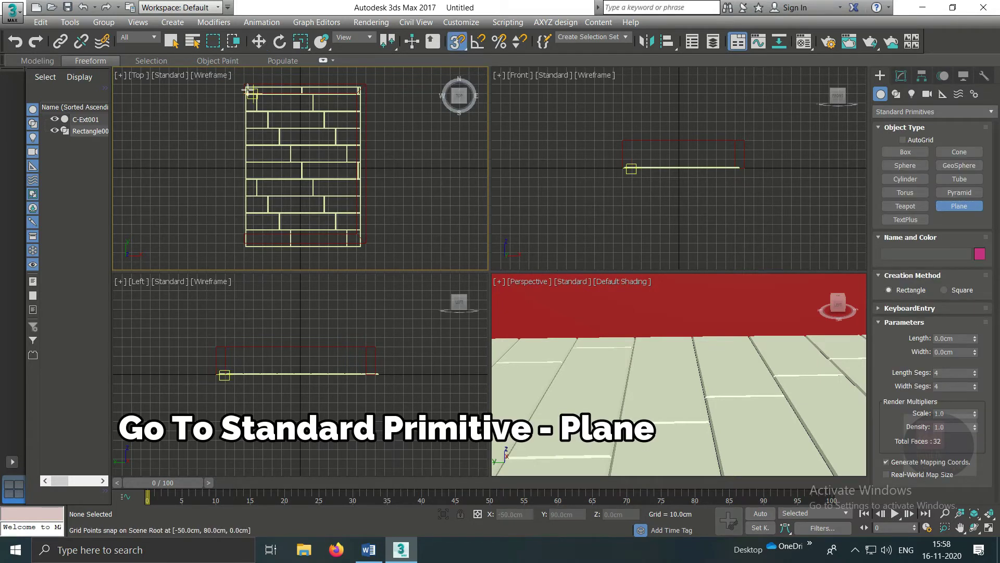
{"action": "mouse_move", "coordinate": [243, 85]}
{"action": "left_mouse_down"}
{"action": "mouse_move", "coordinate": [363, 241]}
{"action": "mouse_move", "coordinate": [354, 242]}
{"action": "left_mouse_up"}
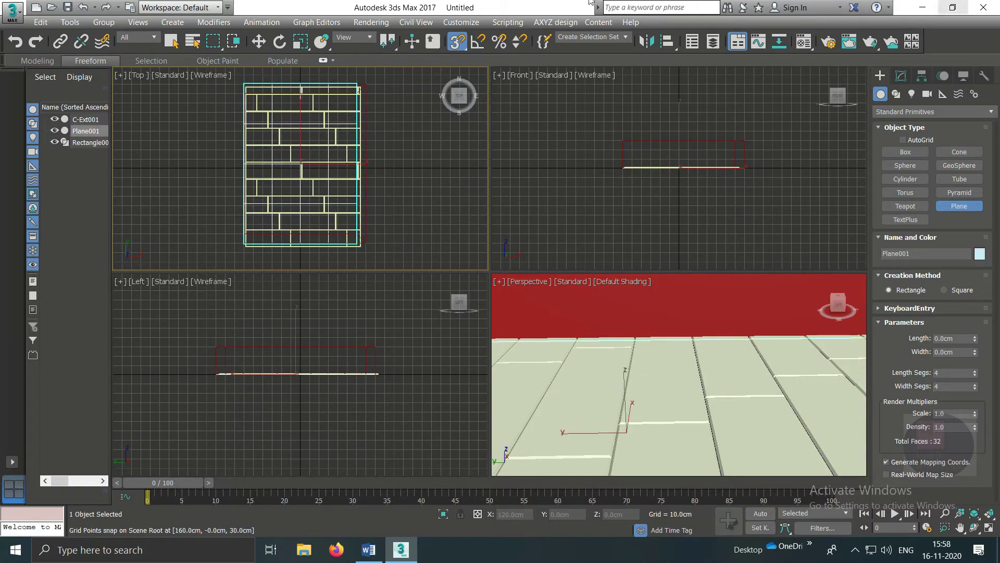
{"action": "left_click", "coordinate": [260, 44]}
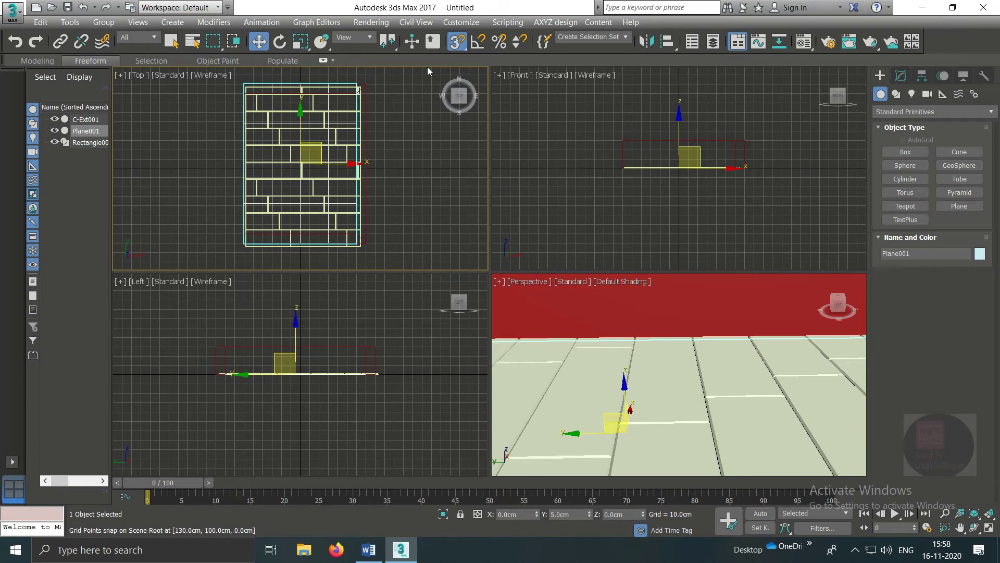
With snapping off, select the plane and raise it about 30 cm onto the top of the walls as a ceiling
{"action": "left_click", "coordinate": [456, 48]}
{"action": "key", "text": "h"}
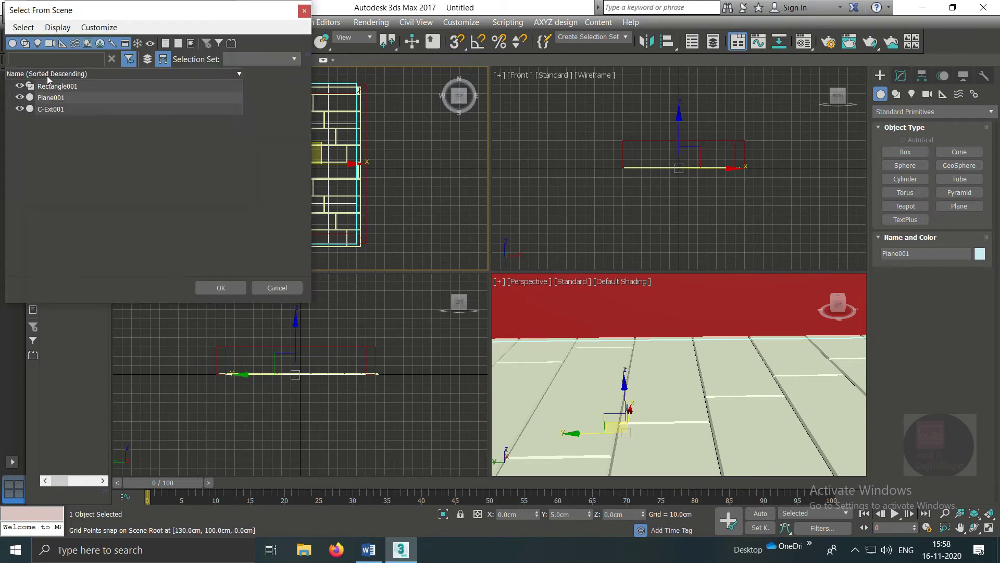
{"action": "left_click", "coordinate": [51, 99]}
{"action": "left_click", "coordinate": [218, 289]}
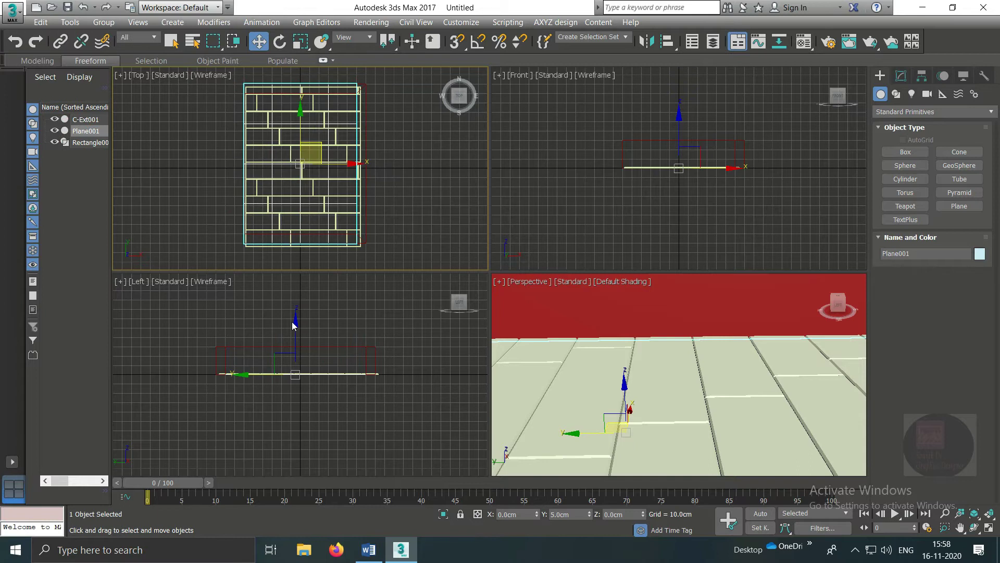
{"action": "left_click", "coordinate": [295, 324]}
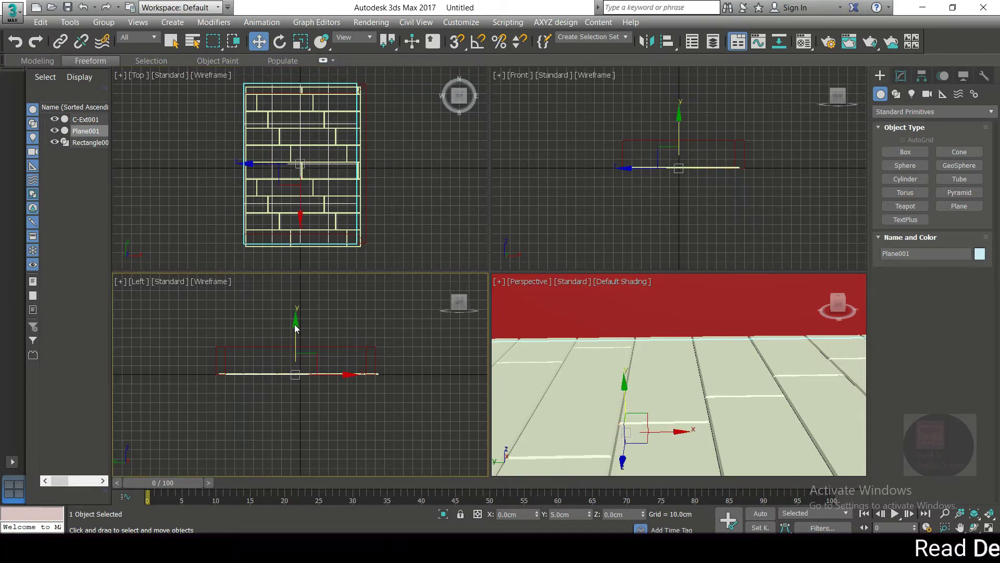
{"action": "left_click", "coordinate": [296, 329]}
{"action": "key", "text": "h"}
{"action": "left_click", "coordinate": [52, 98]}
{"action": "left_click", "coordinate": [237, 290]}
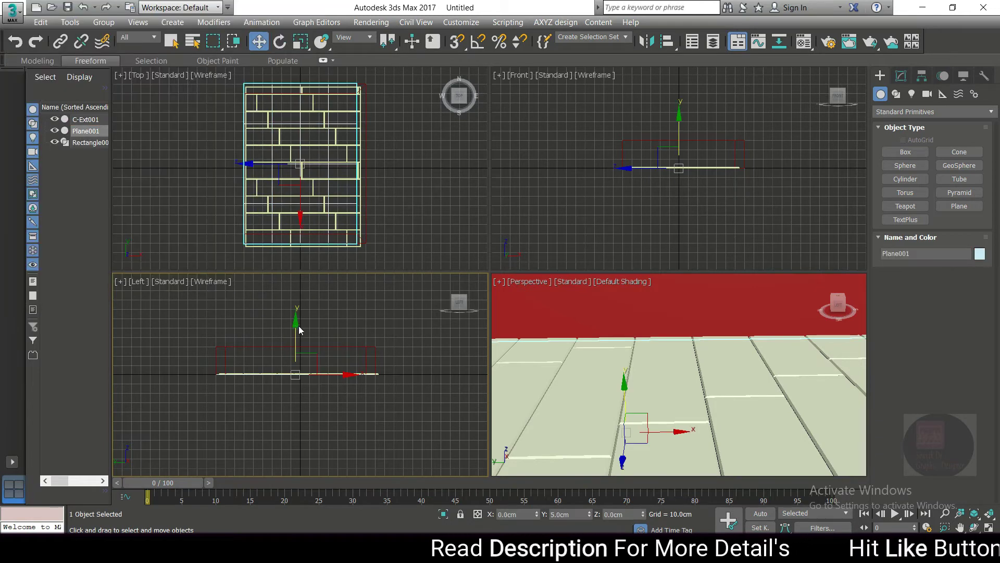
{"action": "left_click_drag", "start_coordinate": [296, 330], "coordinate": [312, 302]}
Examine the room's interior from its open side in the Perspective view, framing the floor, back wall and ceiling
{"action": "left_click", "coordinate": [645, 436]}
{"action": "scroll", "coordinate": [641, 436], "scroll_direction": "down", "scroll_amount": 3}
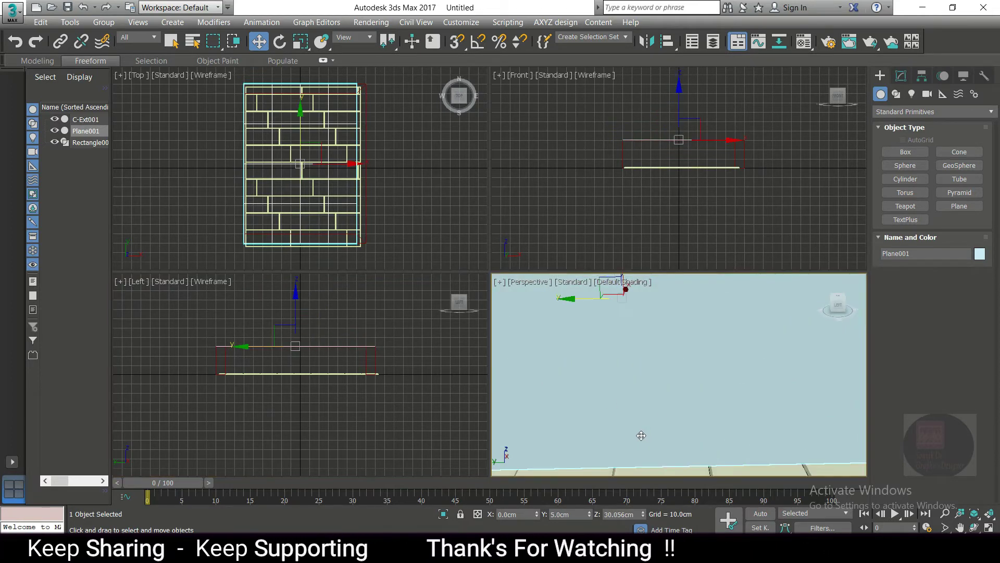
{"action": "scroll", "coordinate": [641, 436], "scroll_direction": "down", "scroll_amount": 1}
{"action": "middle_click_drag", "start_coordinate": [622, 439], "coordinate": [659, 414], "text": "alt"}
{"action": "scroll", "coordinate": [613, 388], "scroll_direction": "up", "scroll_amount": 5}
{"action": "scroll", "coordinate": [656, 402], "scroll_direction": "up", "scroll_amount": 1}
{"action": "scroll", "coordinate": [658, 402], "scroll_direction": "down", "scroll_amount": 1}
{"action": "scroll", "coordinate": [657, 405], "scroll_direction": "down", "scroll_amount": 1}
{"action": "scroll", "coordinate": [655, 410], "scroll_direction": "down", "scroll_amount": 1}
{"action": "scroll", "coordinate": [659, 414], "scroll_direction": "up", "scroll_amount": 1}
{"action": "scroll", "coordinate": [669, 432], "scroll_direction": "down", "scroll_amount": 2}
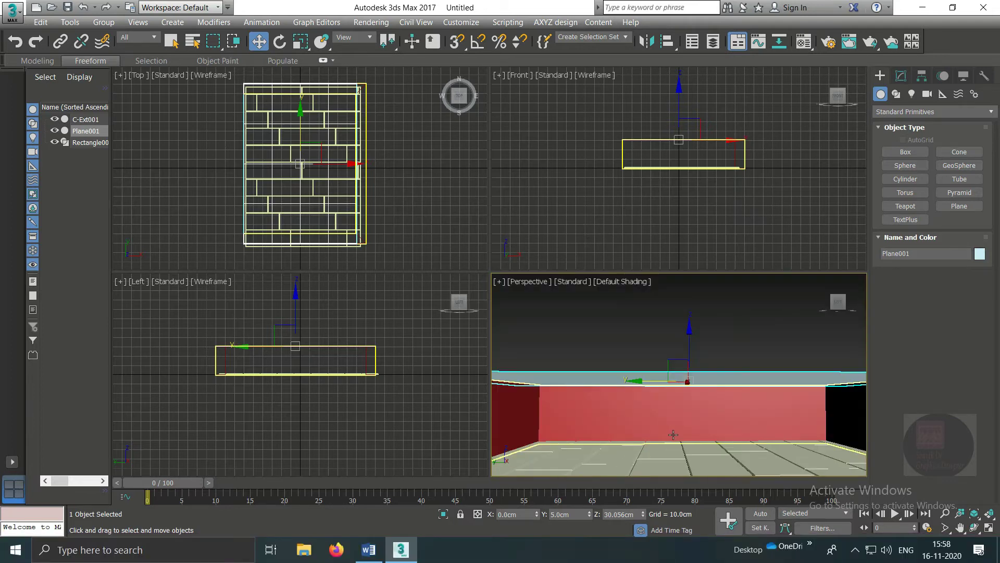
{"action": "scroll", "coordinate": [673, 435], "scroll_direction": "up", "scroll_amount": 1}
{"action": "left_click", "coordinate": [960, 528]}
{"action": "left_click_drag", "start_coordinate": [739, 400], "coordinate": [748, 444]}
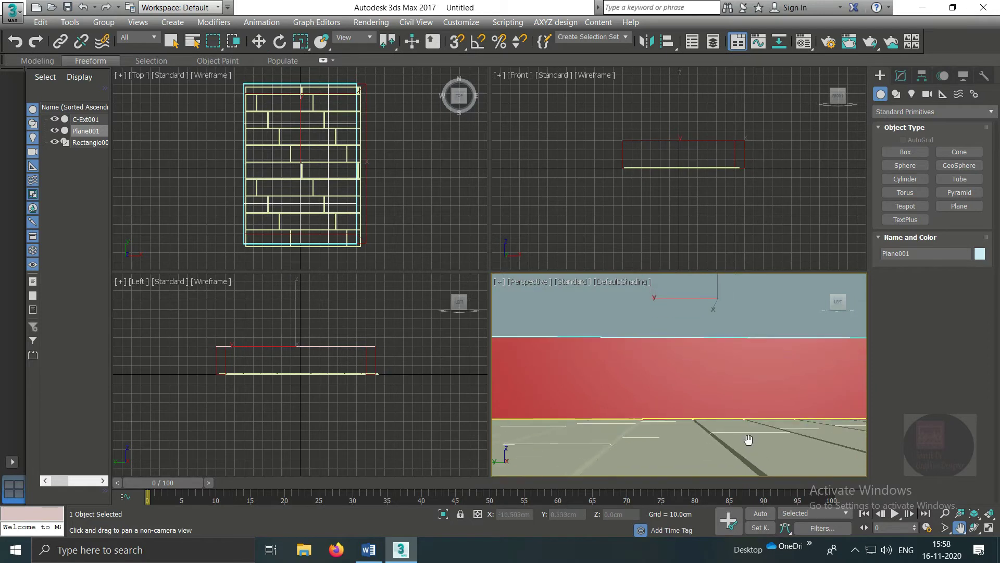
Enlarge the floor's base rectangle beneath FloorGenerator to about 180.9 cm long and 194.3 cm wide
{"action": "left_click", "coordinate": [260, 41]}
{"action": "left_click", "coordinate": [688, 454]}
{"action": "left_click", "coordinate": [901, 77]}
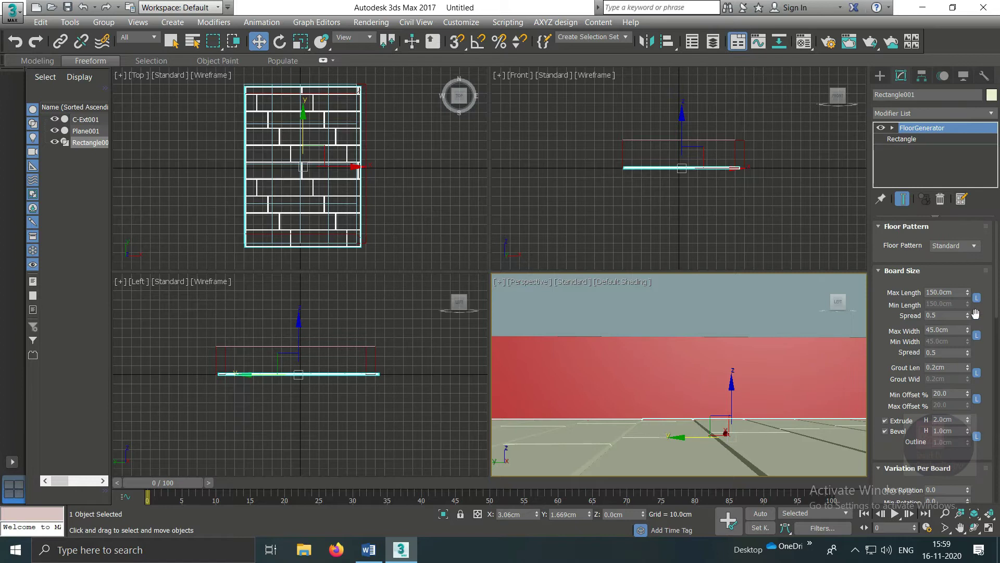
{"action": "left_click", "coordinate": [902, 139]}
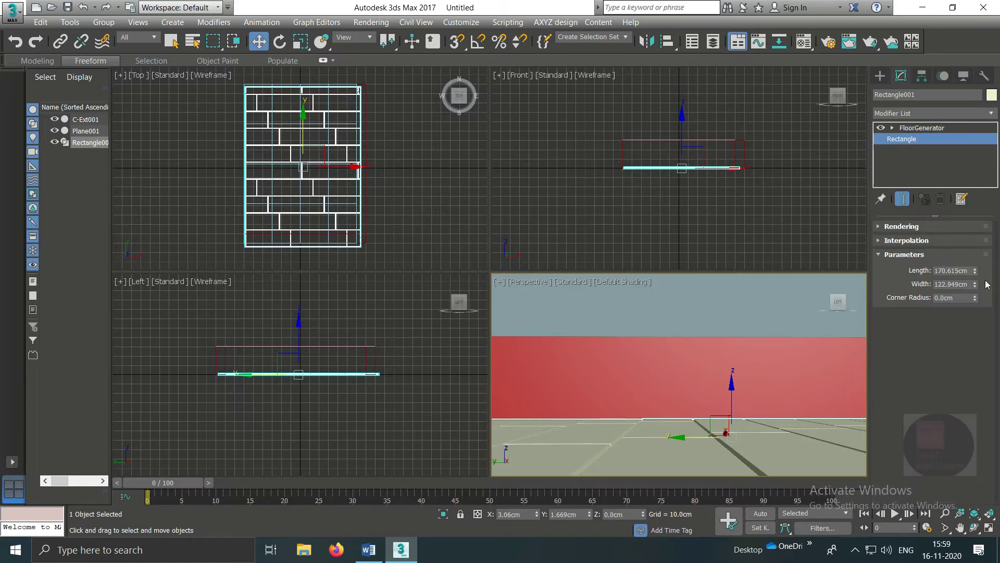
{"action": "left_click_drag", "start_coordinate": [975, 270], "coordinate": [976, 250]}
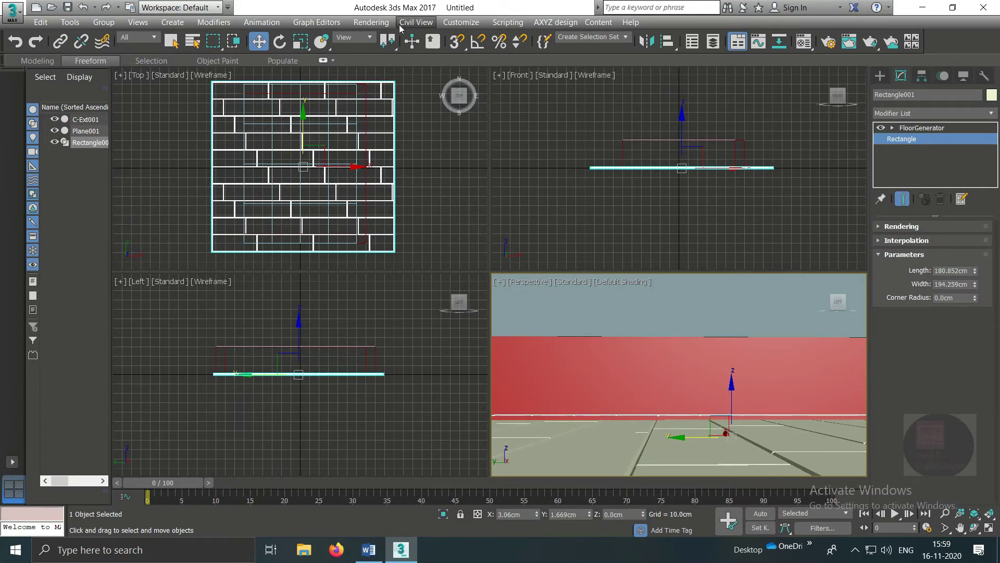
{"action": "left_click", "coordinate": [455, 191]}
Select the floor and give the first material a MultiTexture diffuse map using the bitmap sdsaf.jpg
{"action": "left_click", "coordinate": [660, 461]}
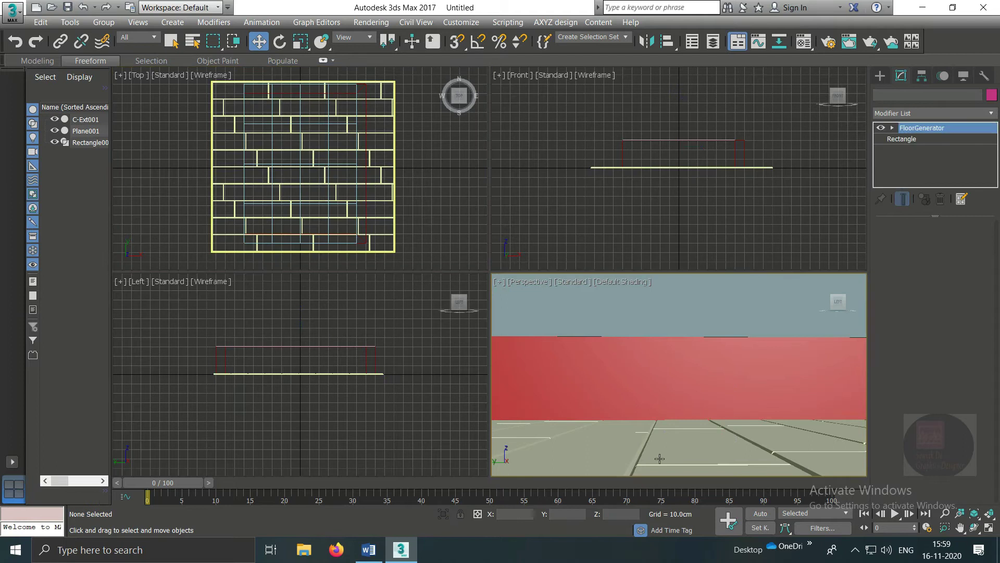
{"action": "key", "text": "m"}
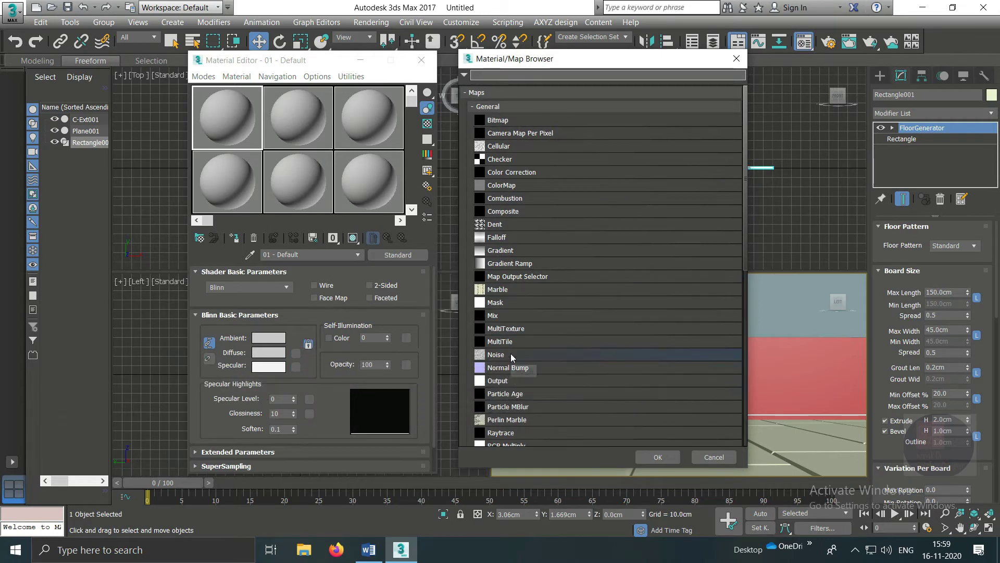
{"action": "double_click", "coordinate": [501, 328]}
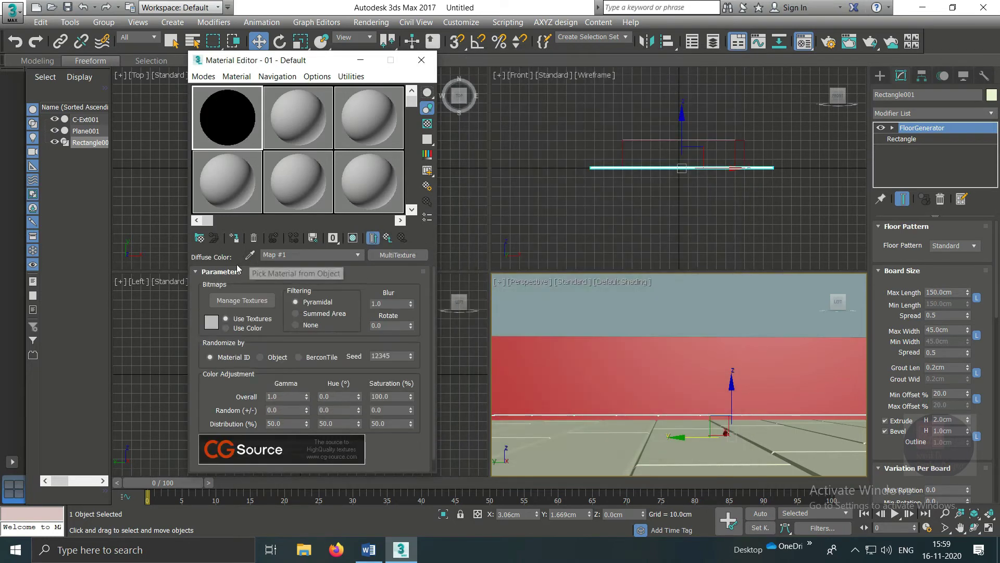
{"action": "left_click", "coordinate": [231, 301]}
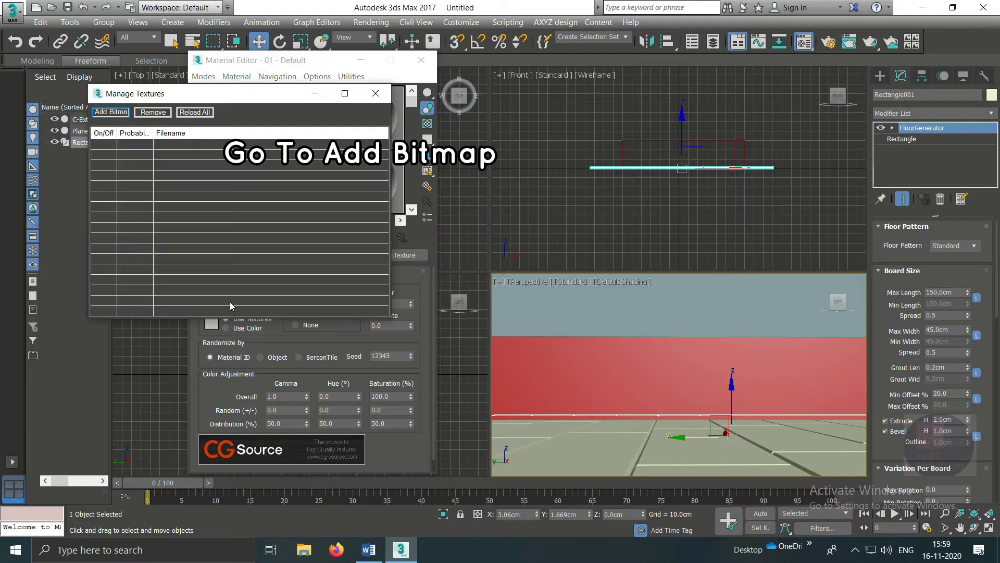
{"action": "left_click", "coordinate": [120, 111]}
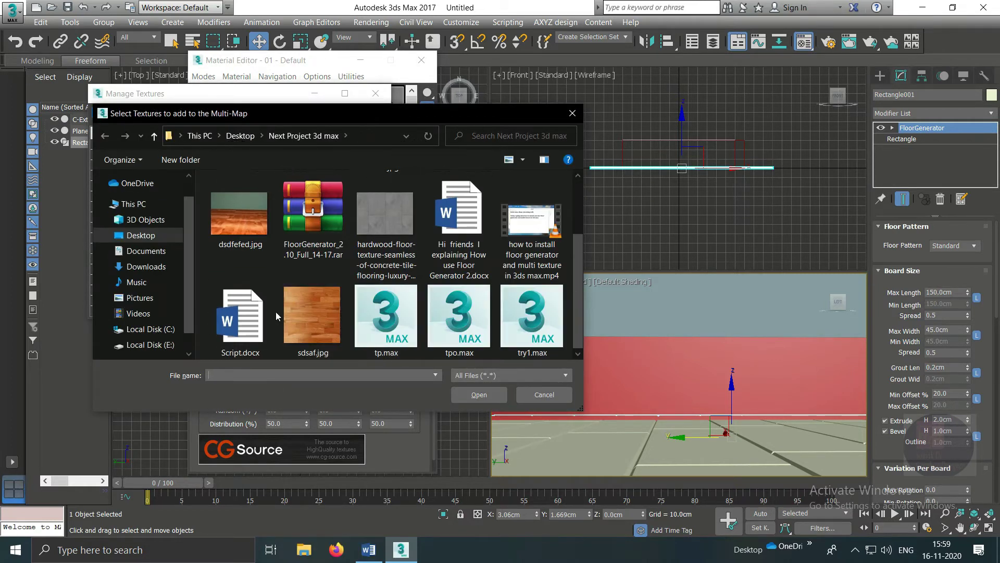
{"action": "left_click", "coordinate": [319, 326]}
{"action": "left_click", "coordinate": [472, 395]}
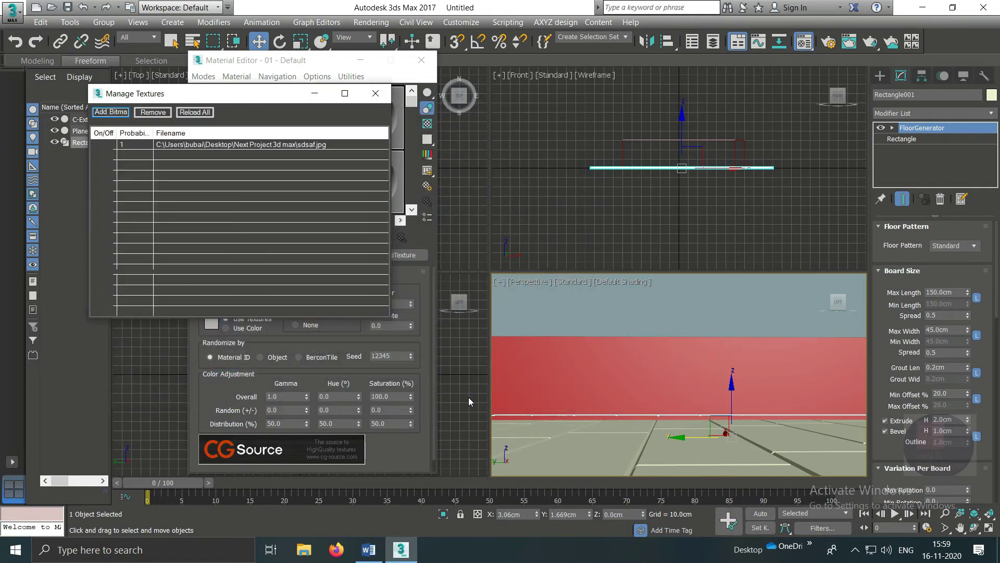
{"action": "left_click", "coordinate": [374, 94]}
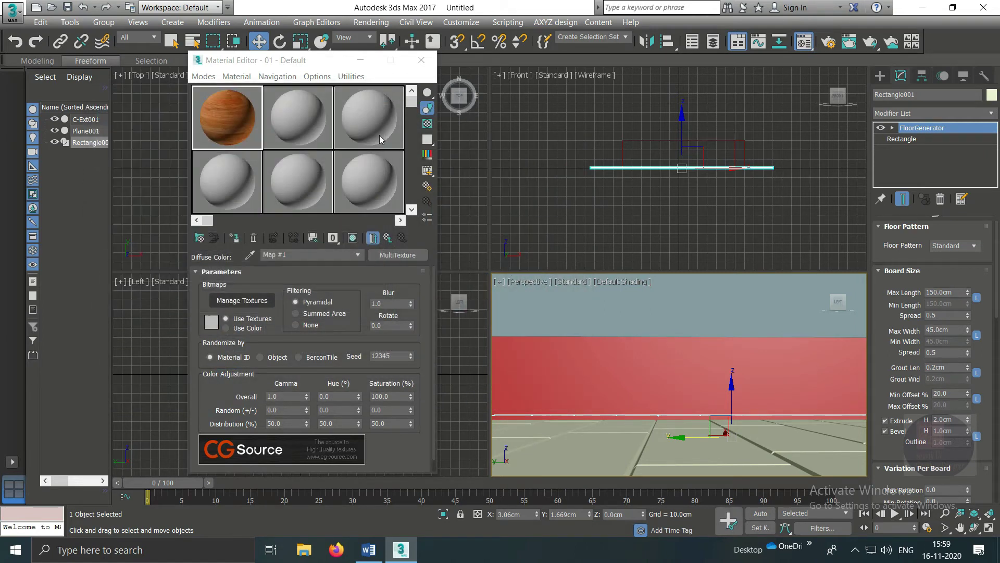
Assign the wood material to the selected floor, display its texture in the viewport and close the Material Editor
{"action": "left_click", "coordinate": [371, 240]}
{"action": "left_click", "coordinate": [236, 239]}
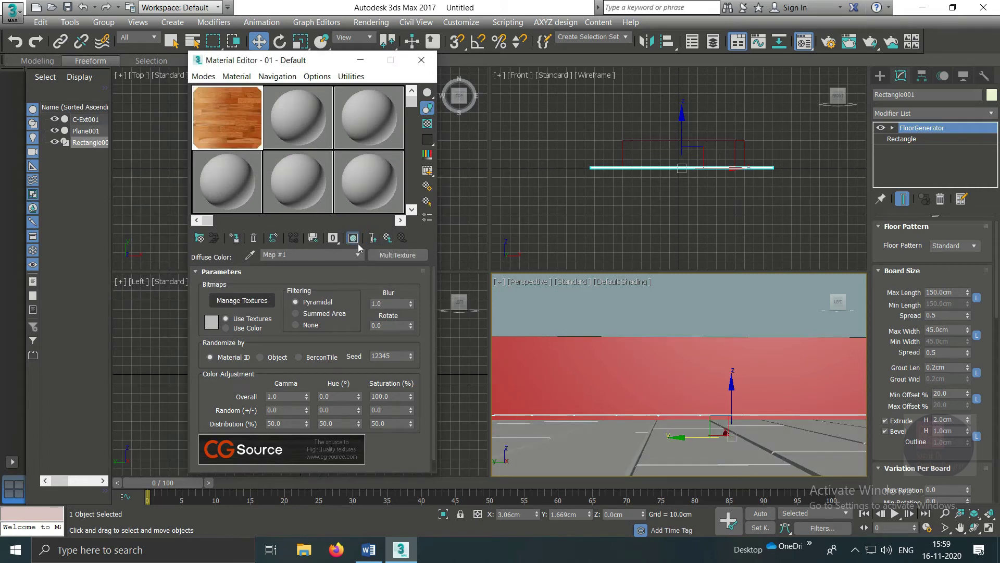
{"action": "left_click", "coordinate": [353, 240]}
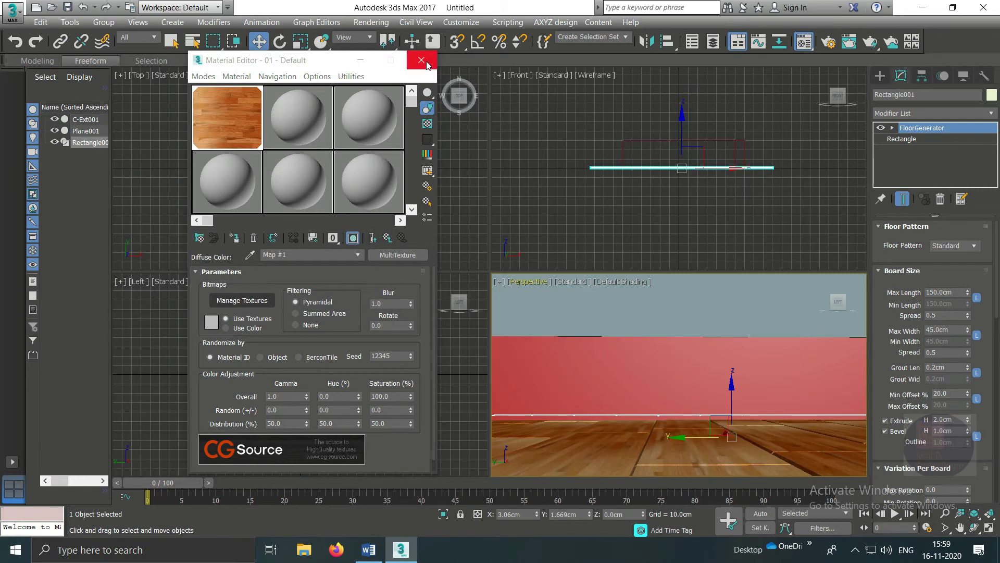
{"action": "left_click", "coordinate": [426, 65]}
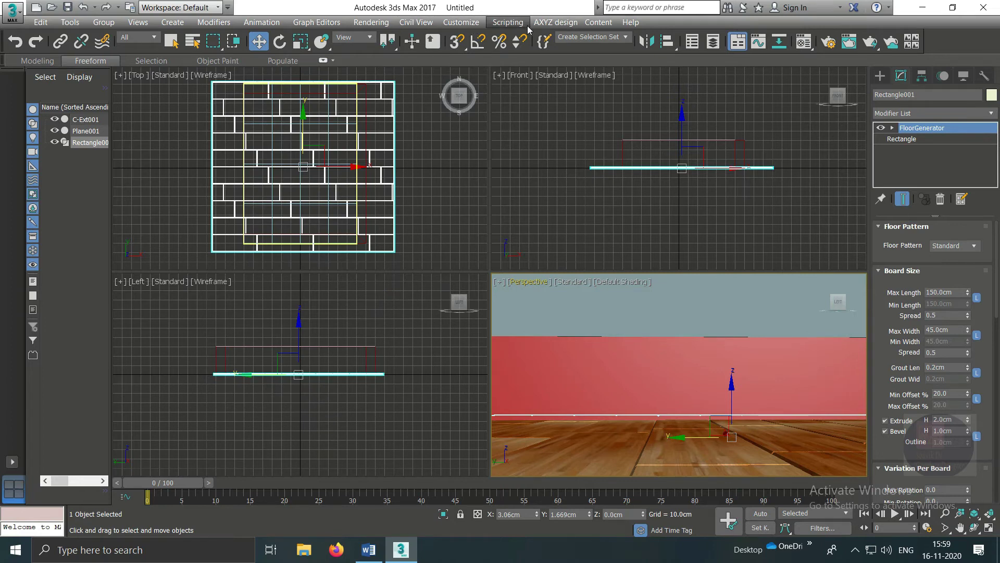
Assign V-Ray Adv 3.60.03 as the production renderer in the render setup
{"action": "left_click", "coordinate": [371, 22]}
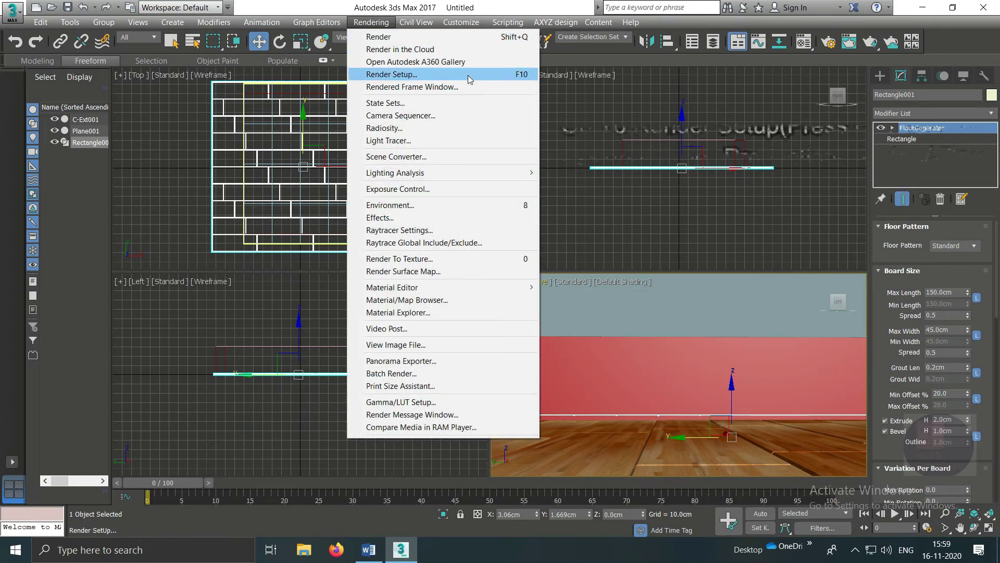
{"action": "left_click", "coordinate": [468, 75]}
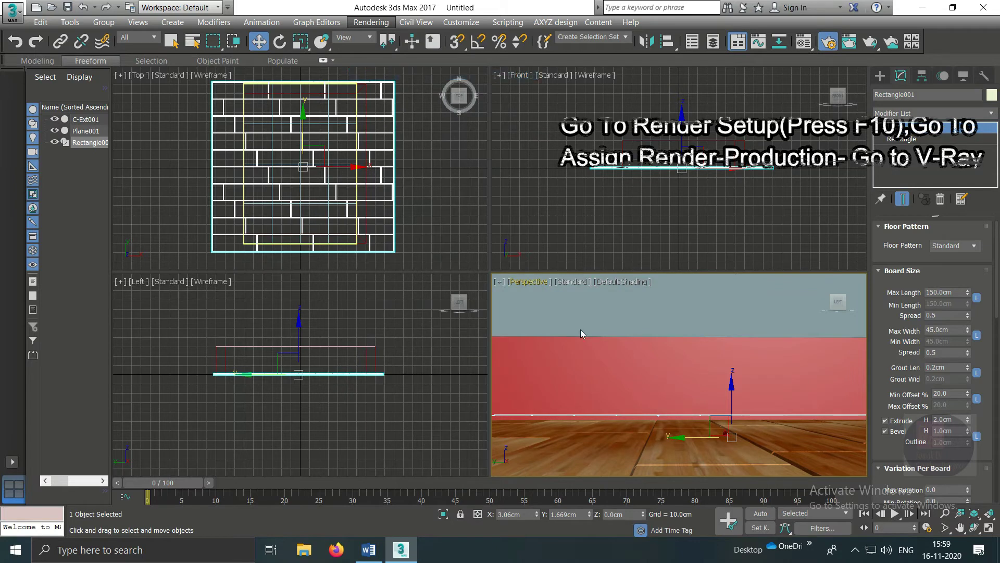
{"action": "scroll", "coordinate": [484, 459], "scroll_direction": "down", "scroll_amount": 5}
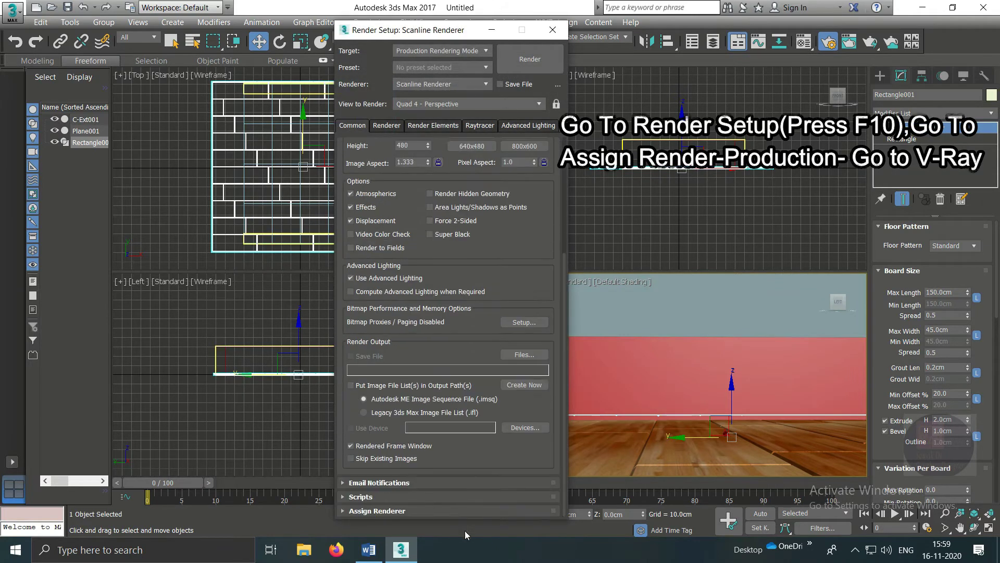
{"action": "left_click", "coordinate": [399, 511]}
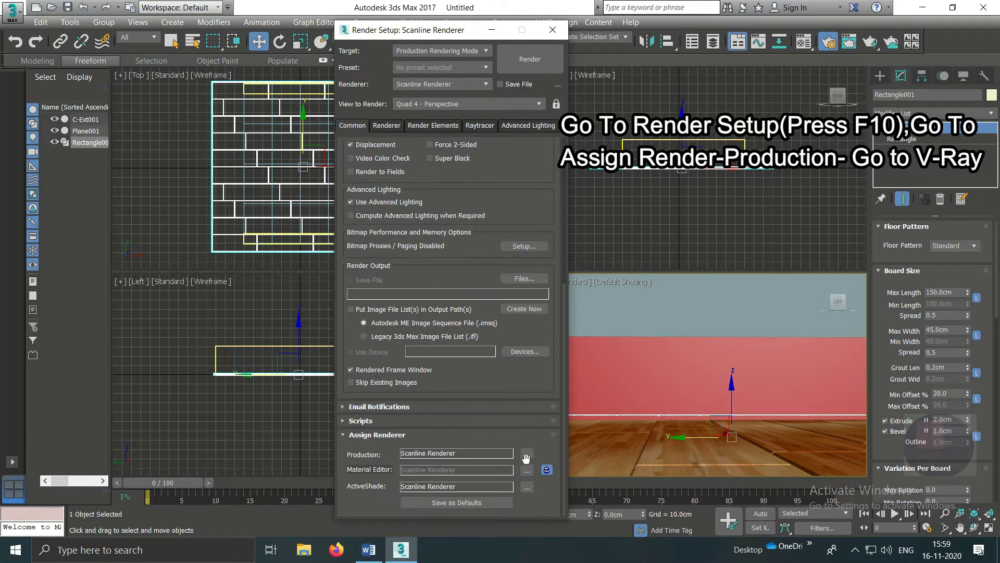
{"action": "left_click", "coordinate": [527, 454]}
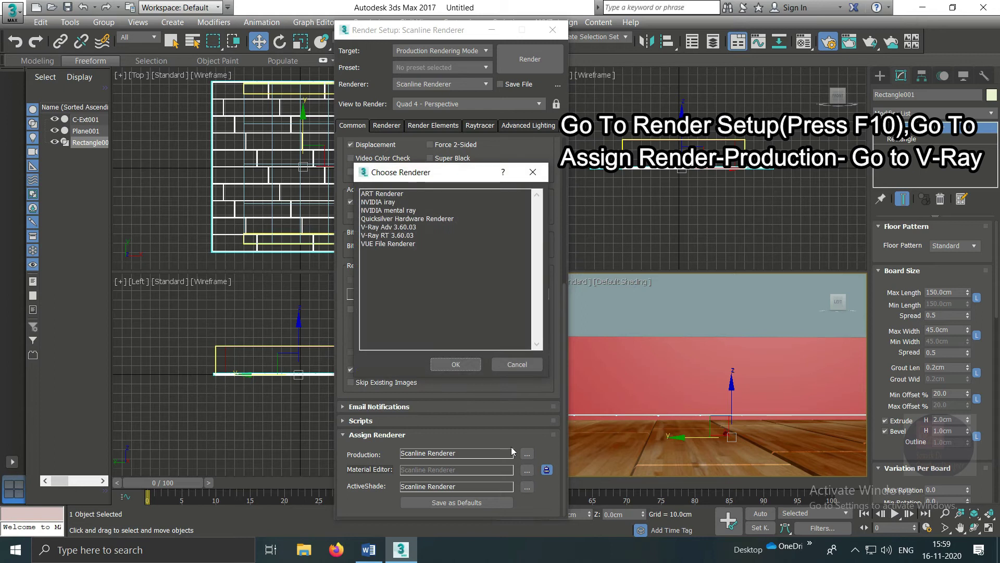
{"action": "left_click", "coordinate": [406, 227]}
{"action": "left_click", "coordinate": [469, 364]}
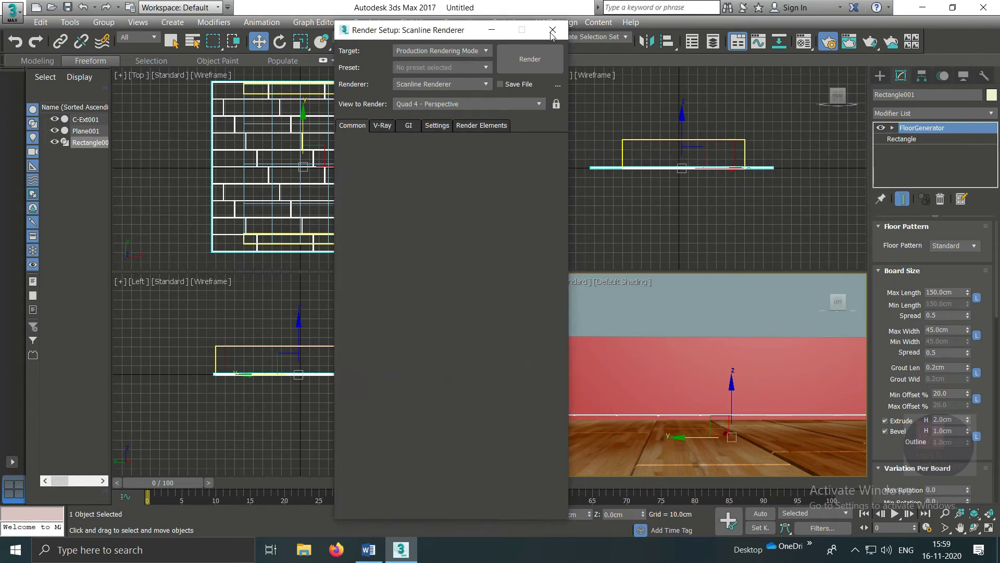
{"action": "left_click", "coordinate": [552, 30]}
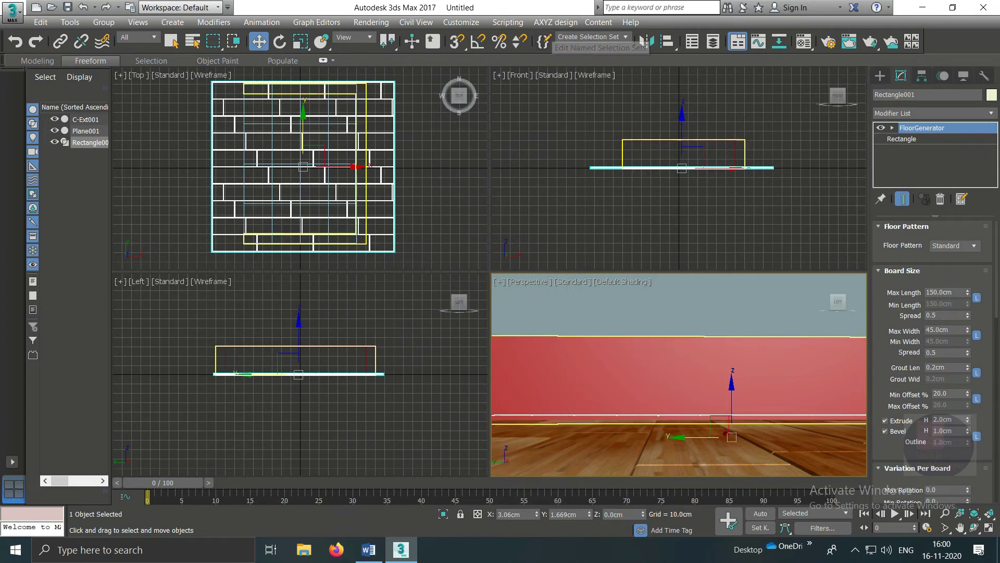
Create a plane V-Ray light over the middle of the floor, with half-length about 16.1 cm and half-width about 14.2 cm
{"action": "left_click", "coordinate": [880, 76]}
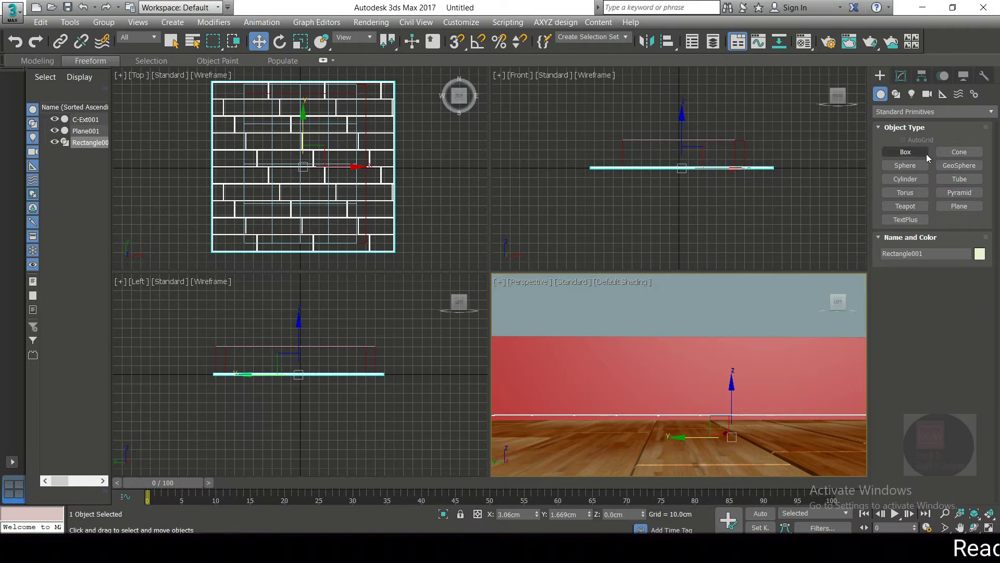
{"action": "left_click", "coordinate": [912, 94]}
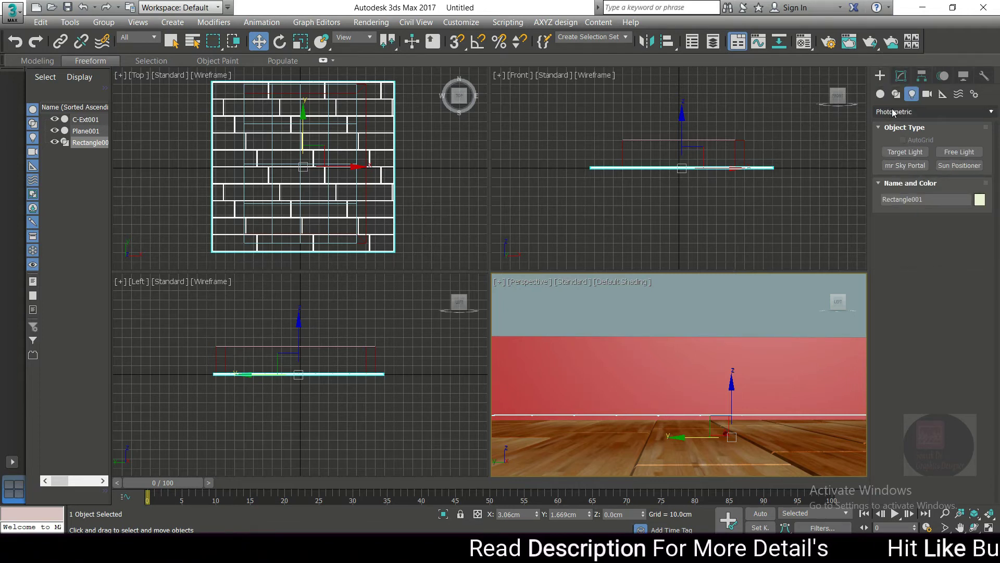
{"action": "left_click", "coordinate": [886, 110]}
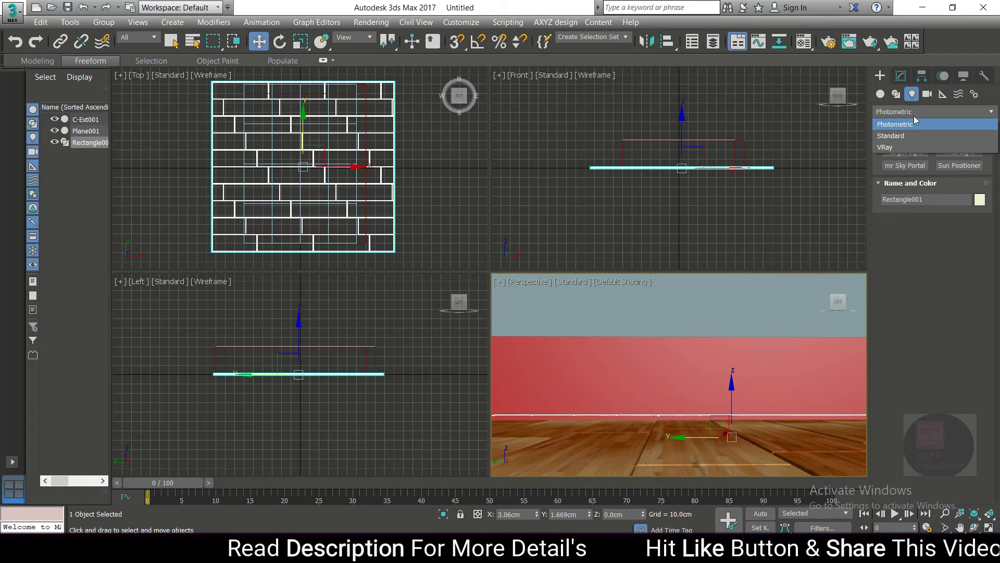
{"action": "left_click", "coordinate": [892, 146]}
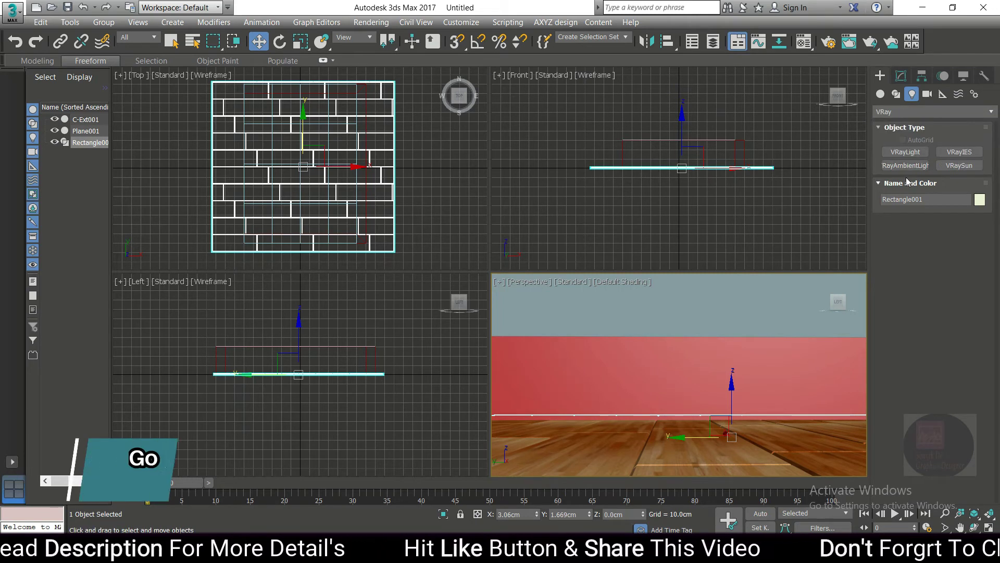
{"action": "left_click", "coordinate": [905, 151]}
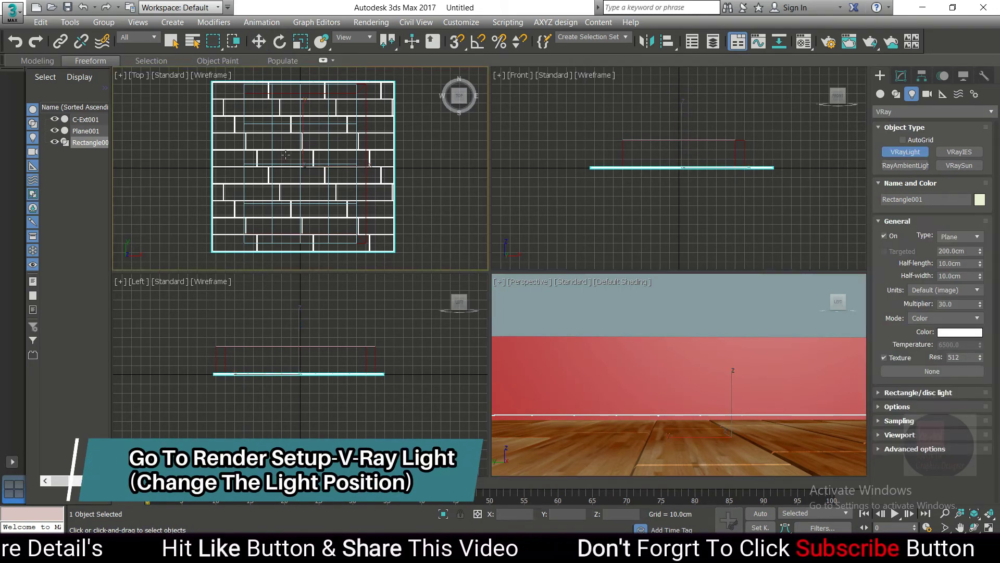
{"action": "left_click_drag", "start_coordinate": [285, 154], "coordinate": [313, 181]}
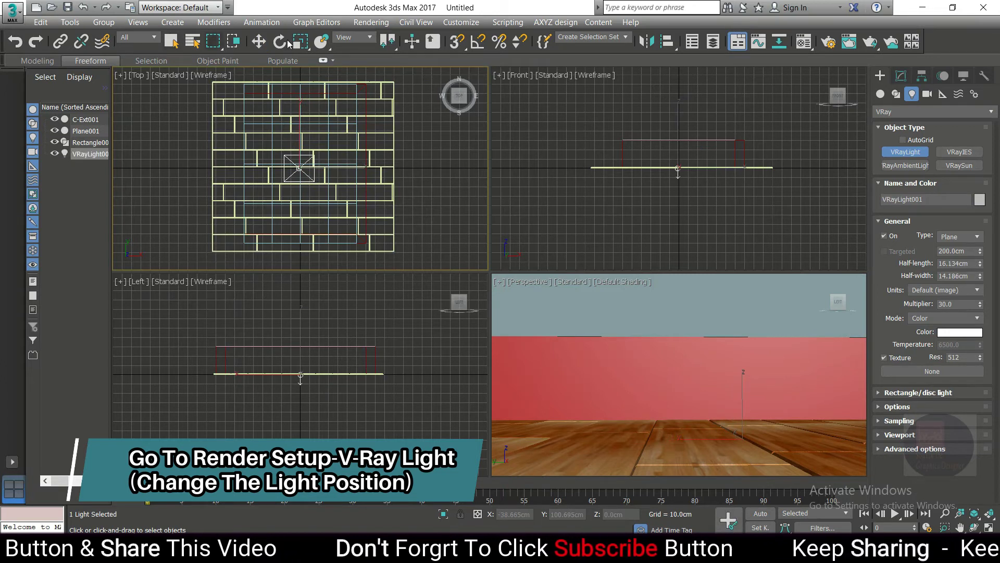
Raise the V-Ray light to ceiling height at about Z 31.7 cm and shift it along the floor to about Y 16.1 cm
{"action": "left_click", "coordinate": [262, 43]}
{"action": "left_click", "coordinate": [300, 324]}
{"action": "left_click_drag", "start_coordinate": [300, 324], "coordinate": [304, 292]}
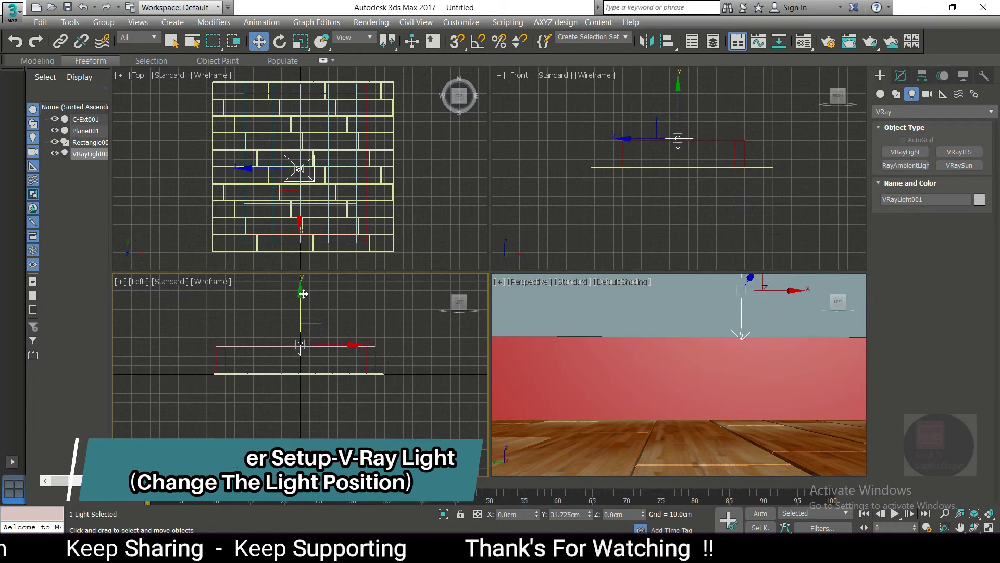
{"action": "left_click_drag", "start_coordinate": [349, 346], "coordinate": [333, 346]}
Change the V-Ray light's type to Sphere and set its radius to 3 cm
{"action": "left_click", "coordinate": [901, 77]}
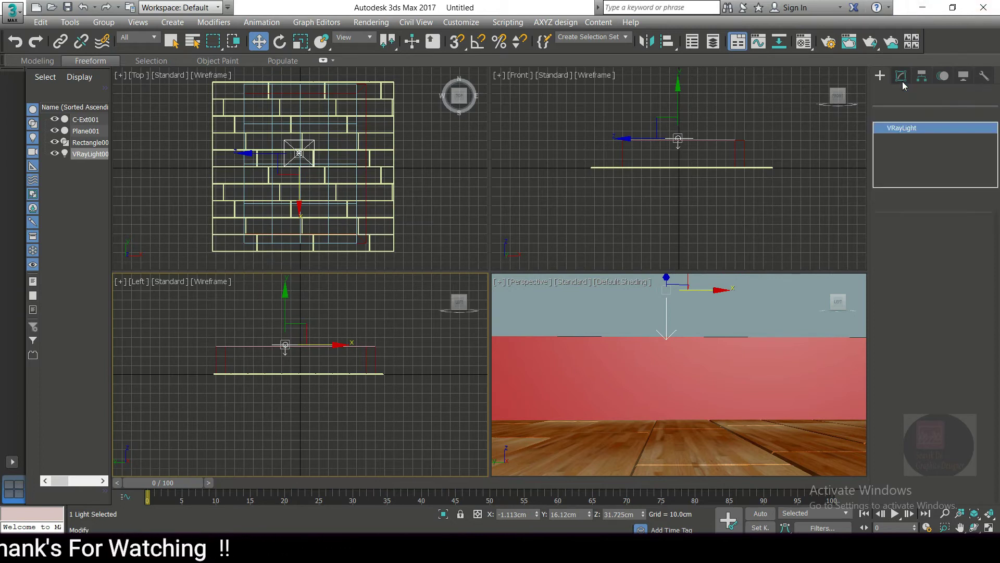
{"action": "left_click", "coordinate": [977, 242]}
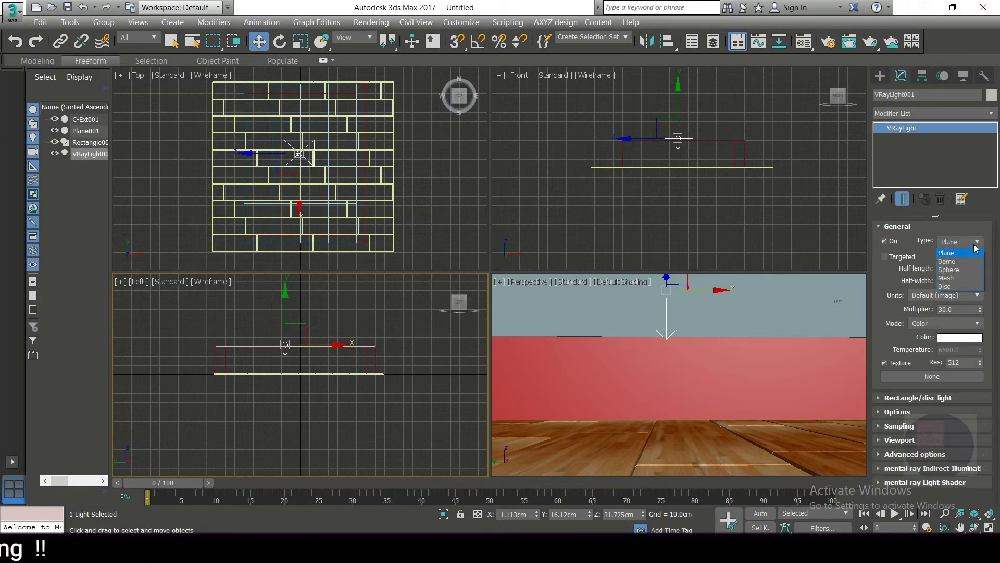
{"action": "left_click", "coordinate": [955, 270]}
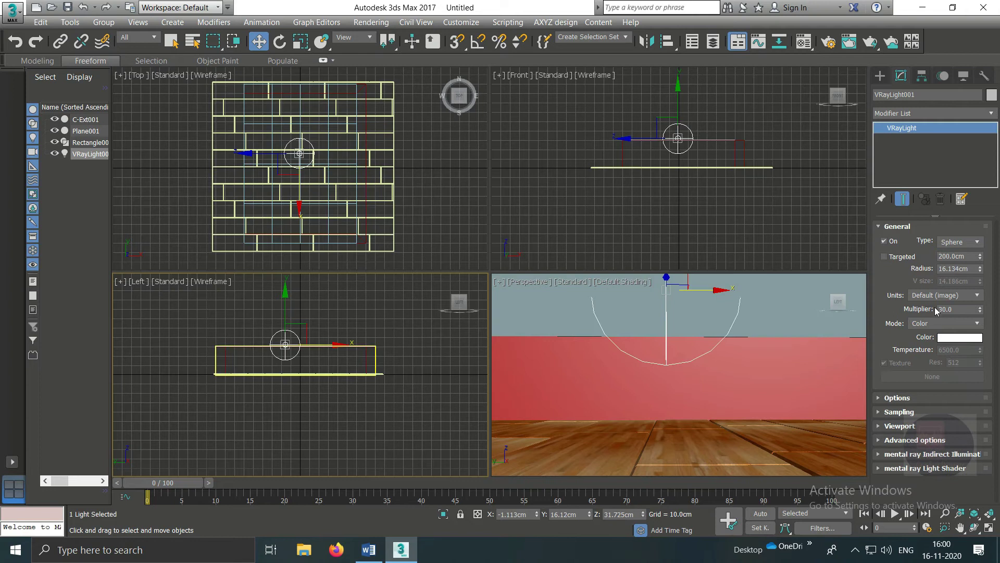
{"action": "left_click_drag", "start_coordinate": [969, 268], "coordinate": [828, 266]}
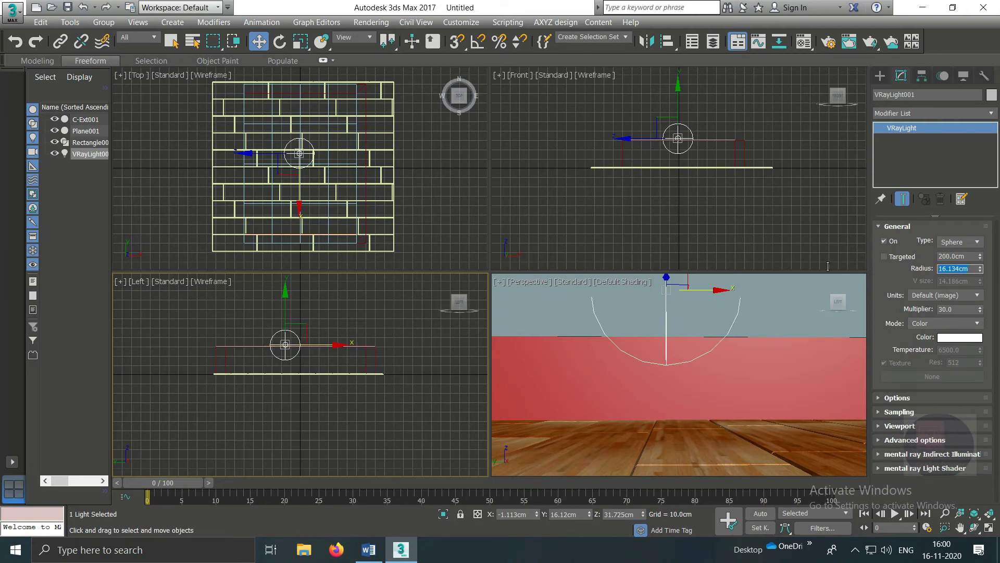
{"action": "key", "text": "Return"}
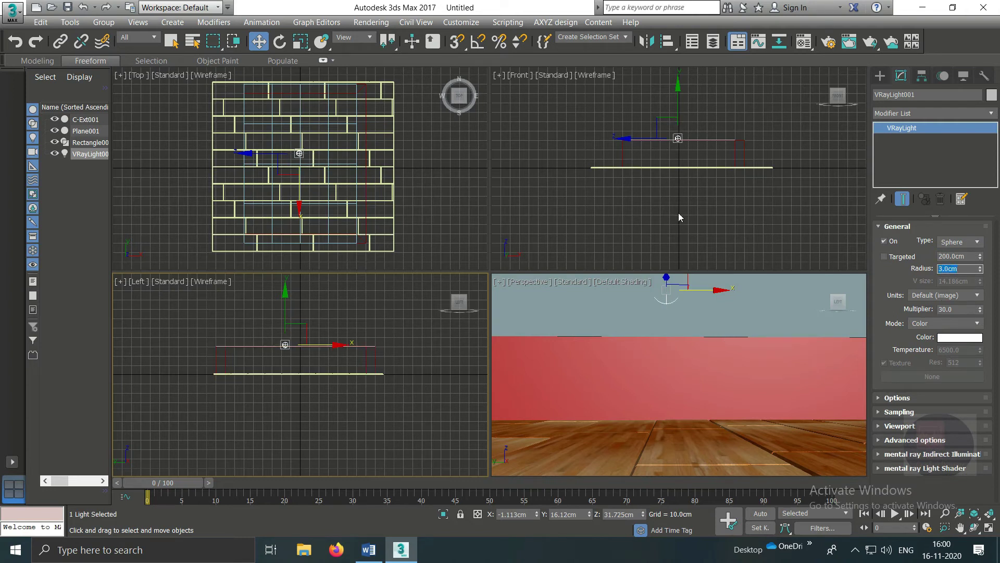
Render the Perspective view with V-Ray, close the rendered frame window and move the V-Ray frame buffer clear of the Left view
{"action": "left_click", "coordinate": [667, 451]}
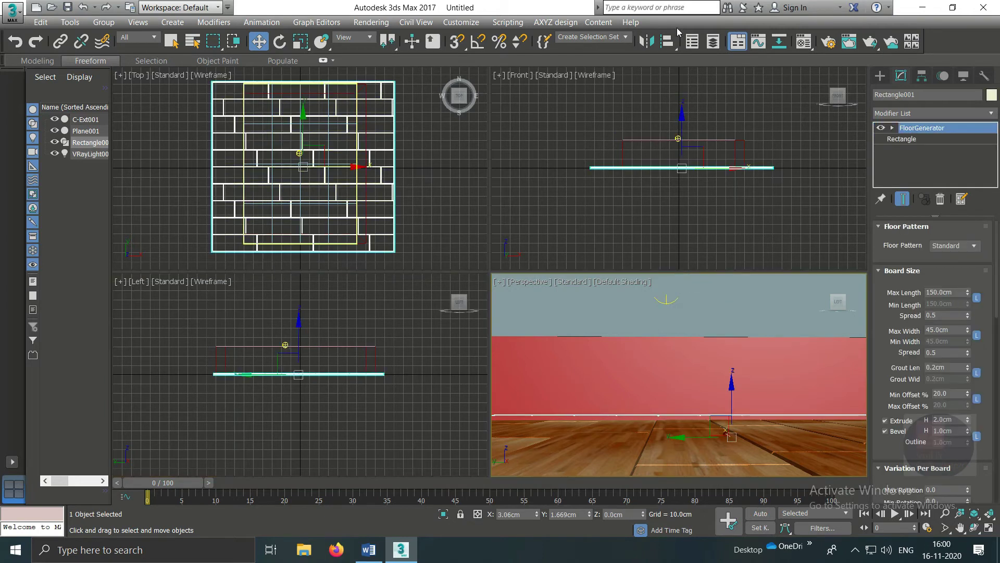
{"action": "left_click", "coordinate": [871, 46]}
{"action": "left_click", "coordinate": [657, 136]}
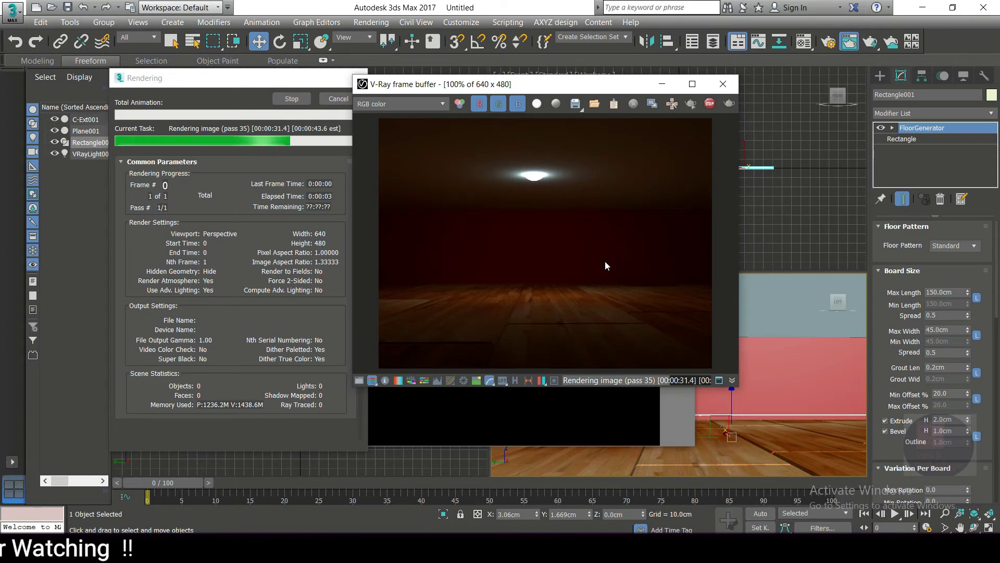
{"action": "left_click_drag", "start_coordinate": [527, 92], "coordinate": [591, 87]}
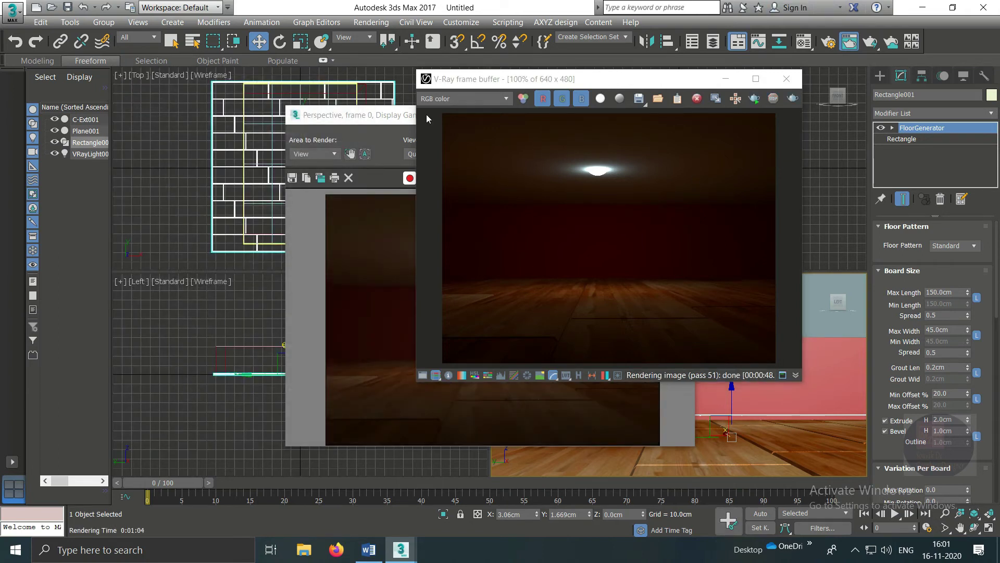
{"action": "left_click", "coordinate": [378, 122]}
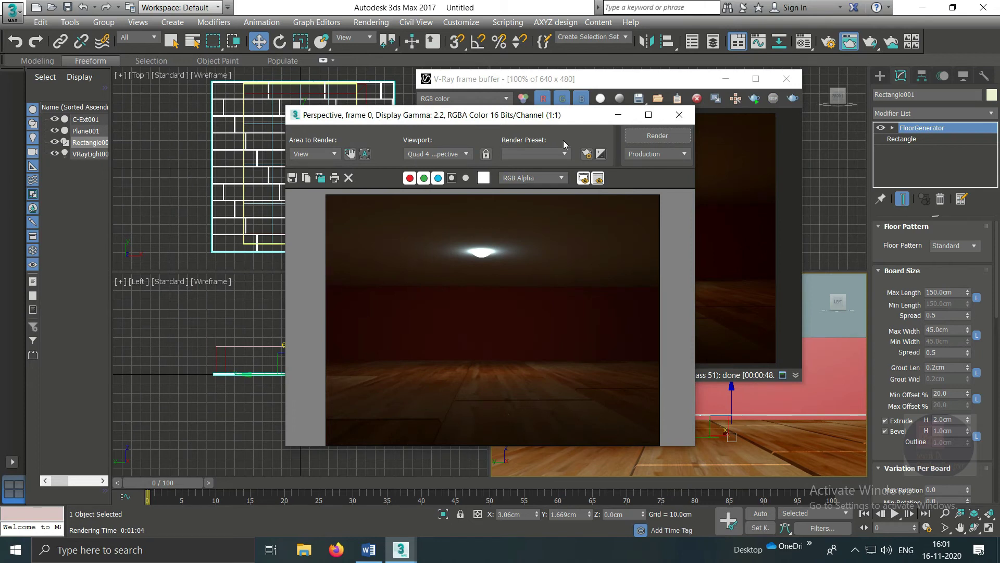
{"action": "left_click", "coordinate": [680, 117]}
{"action": "left_click_drag", "start_coordinate": [656, 78], "coordinate": [691, 75]}
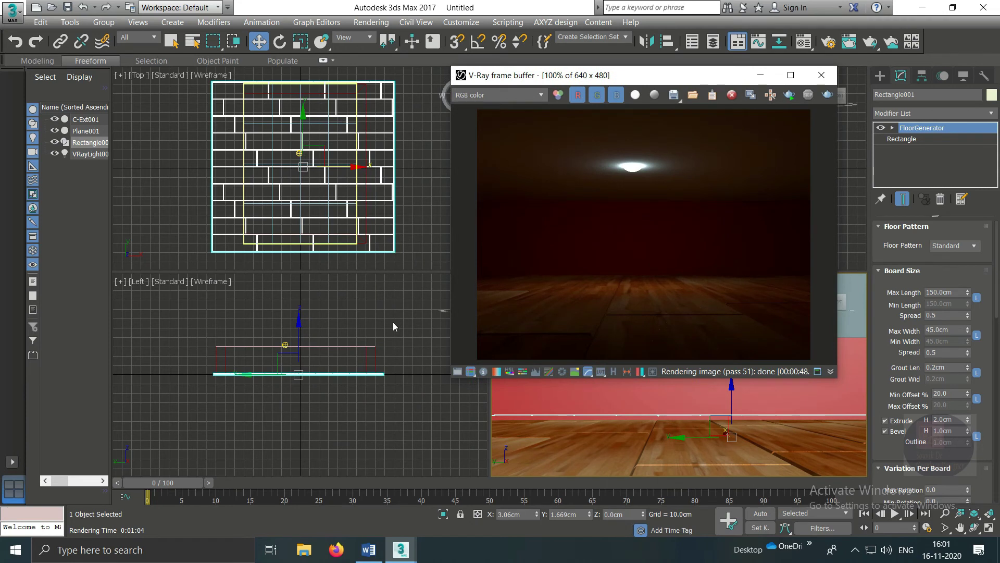
Select the sphere light in the Left view and lower it slightly to a height of about 30.6 cm
{"action": "left_click", "coordinate": [292, 311]}
{"action": "scroll", "coordinate": [286, 359], "scroll_direction": "up", "scroll_amount": 3}
{"action": "left_click", "coordinate": [284, 331]}
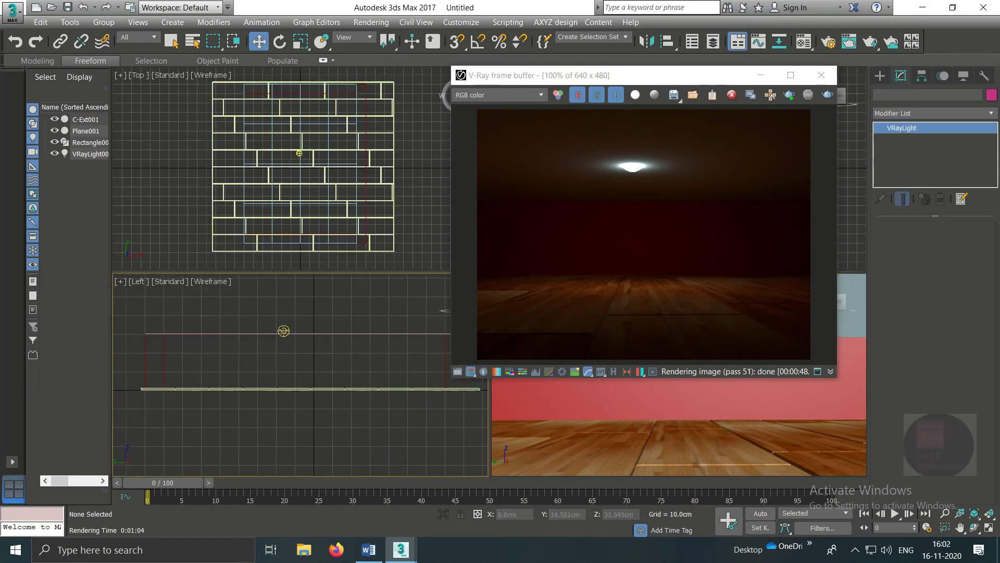
{"action": "left_click_drag", "start_coordinate": [285, 312], "coordinate": [287, 312]}
Set the sphere light's radius to 3.5 cm and run a brief test render, cancelling it before completion
{"action": "left_click", "coordinate": [964, 269]}
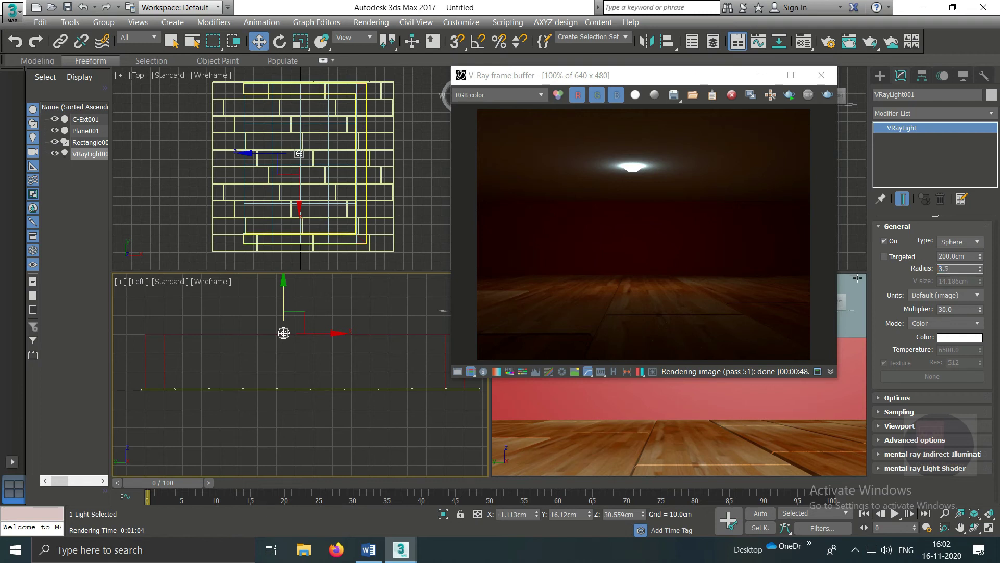
{"action": "key", "text": "Return"}
{"action": "left_click", "coordinate": [827, 94]}
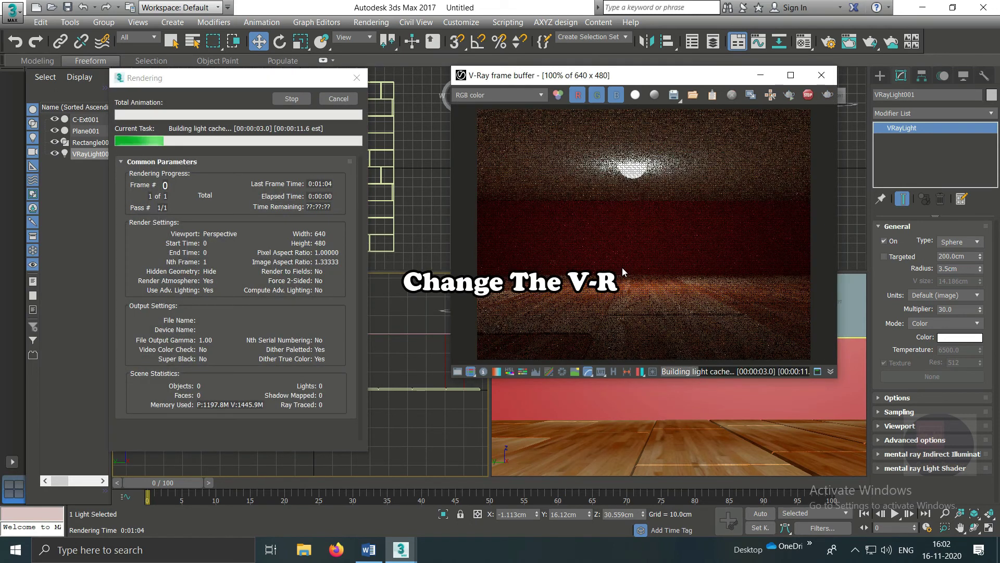
{"action": "left_click", "coordinate": [339, 99]}
Raise the sphere light to a height of about 31.2 cm and check it with a brief test render, cancelled early
{"action": "left_click", "coordinate": [284, 357]}
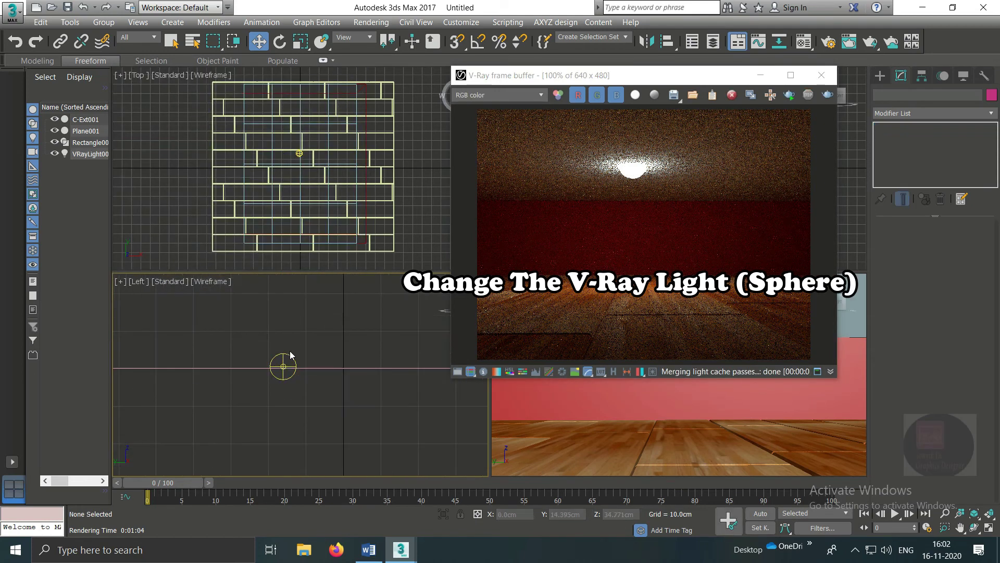
{"action": "left_click", "coordinate": [284, 354]}
{"action": "left_click_drag", "start_coordinate": [286, 338], "coordinate": [285, 337]}
{"action": "left_click", "coordinate": [826, 95]}
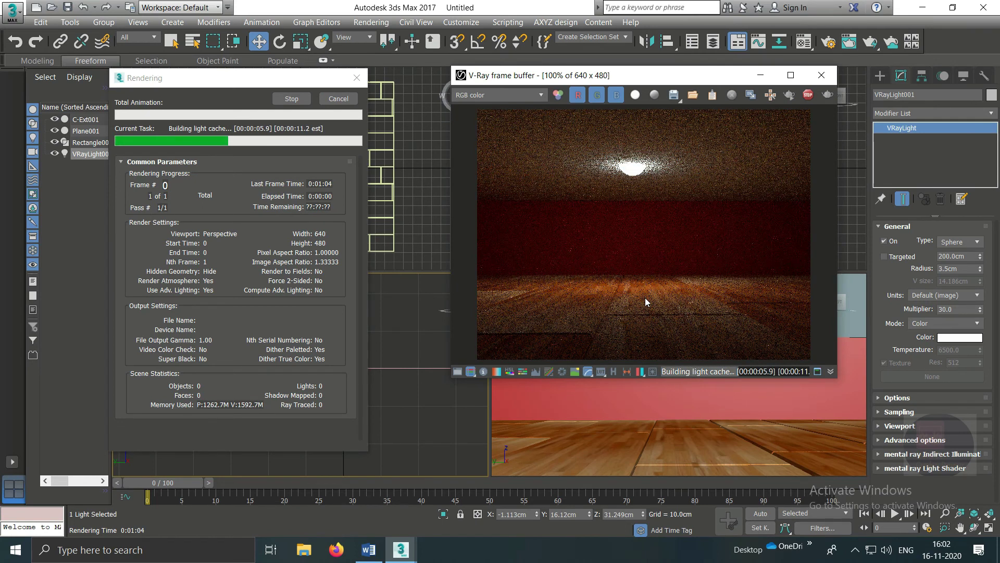
{"action": "left_click", "coordinate": [338, 99]}
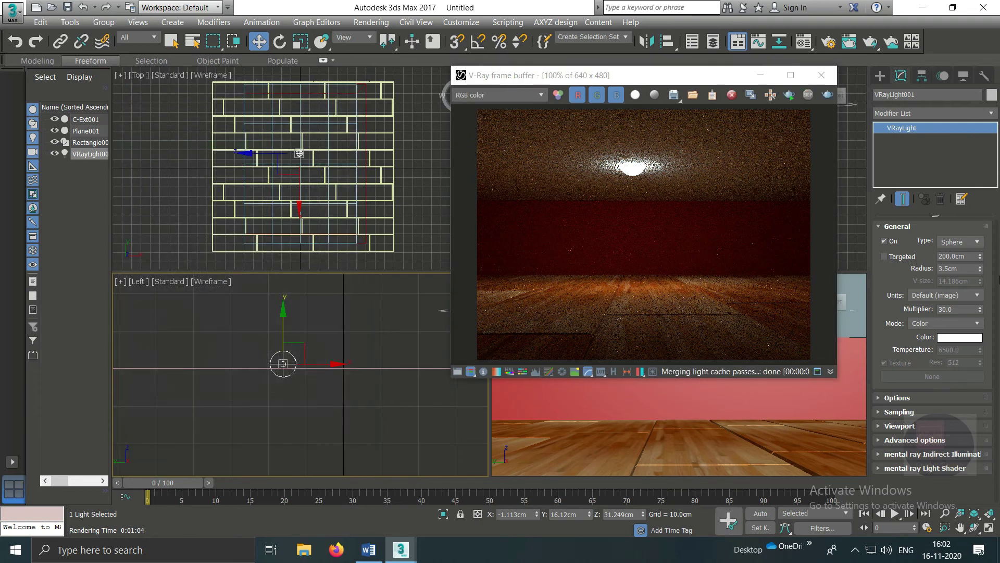
Set the sphere light's radius to 3.2 cm and start rendering the Perspective view again
{"action": "left_click", "coordinate": [953, 268]}
{"action": "type", "text": "2"}
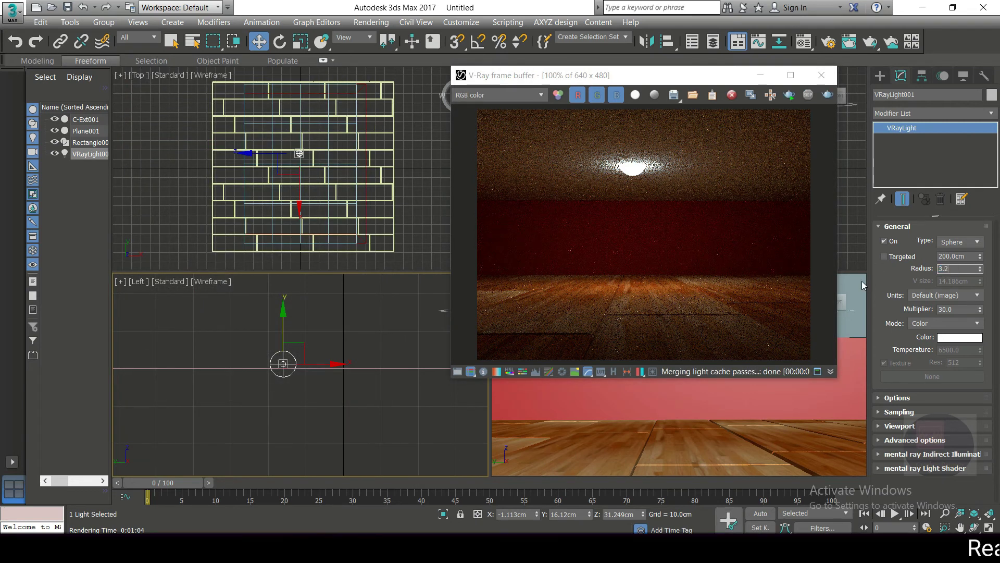
{"action": "left_click", "coordinate": [326, 337]}
{"action": "left_click", "coordinate": [290, 356]}
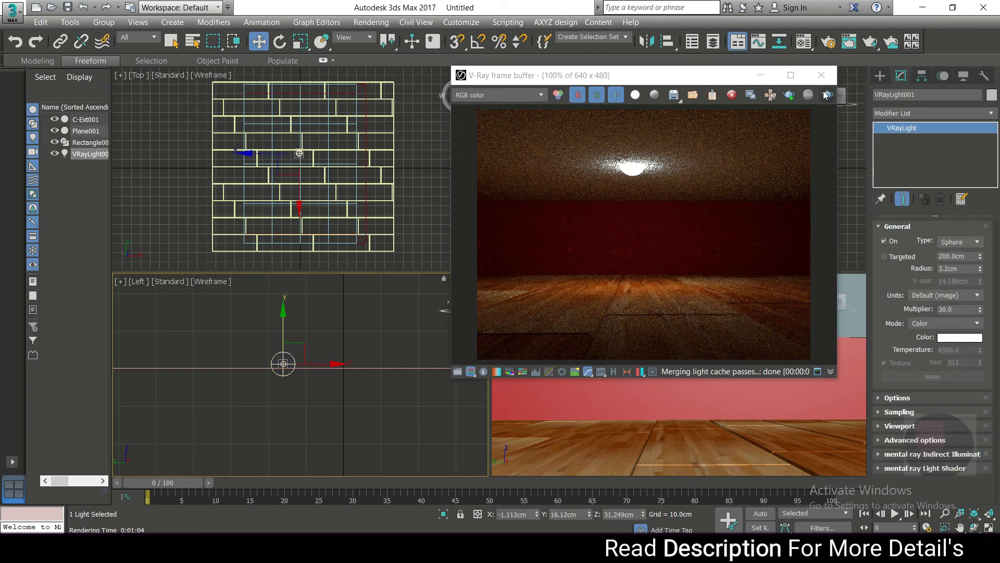
{"action": "left_click", "coordinate": [827, 95]}
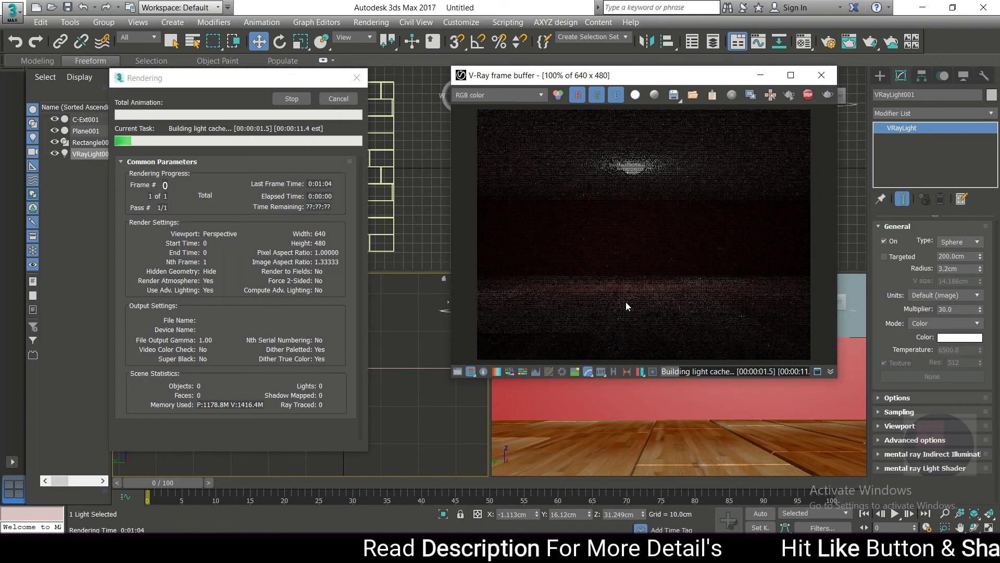